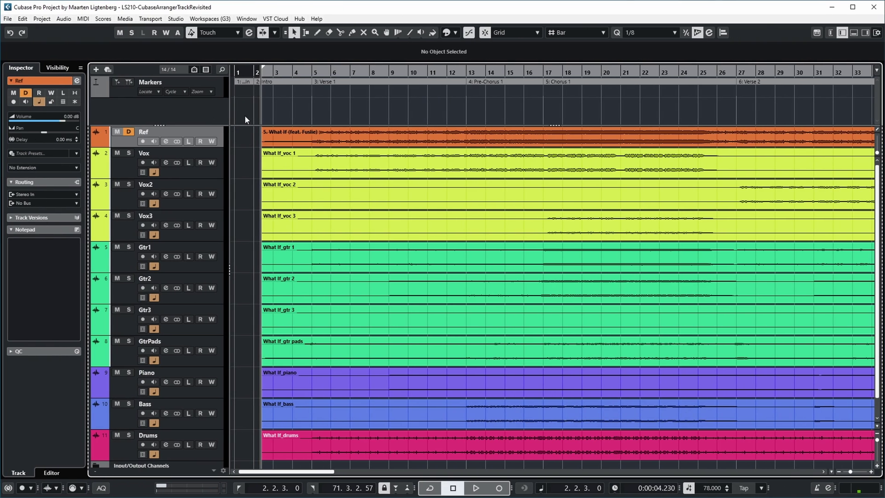
Add an Arranger track directly below the Markers track
left_click(220, 83)
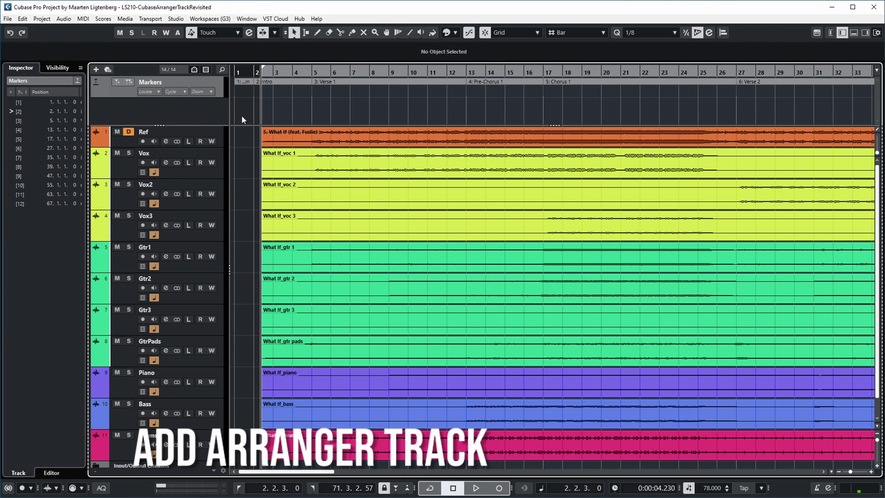
left_click(96, 69)
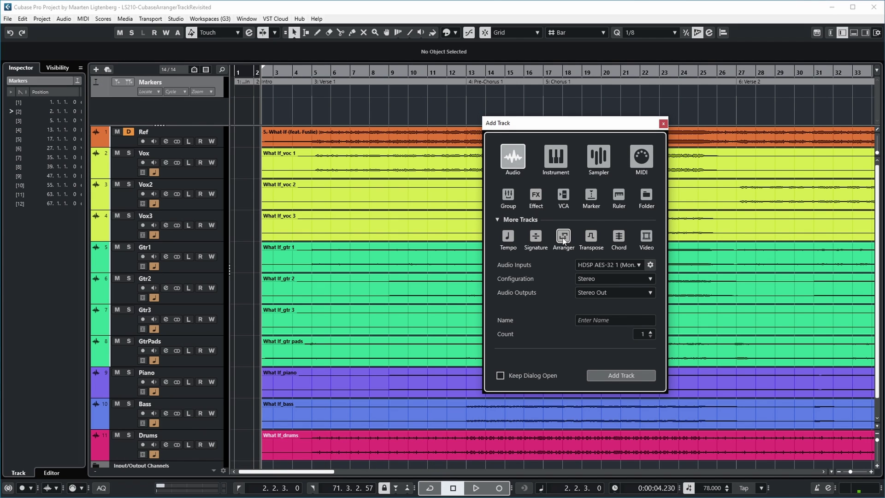
left_click(563, 238)
left_click(635, 377)
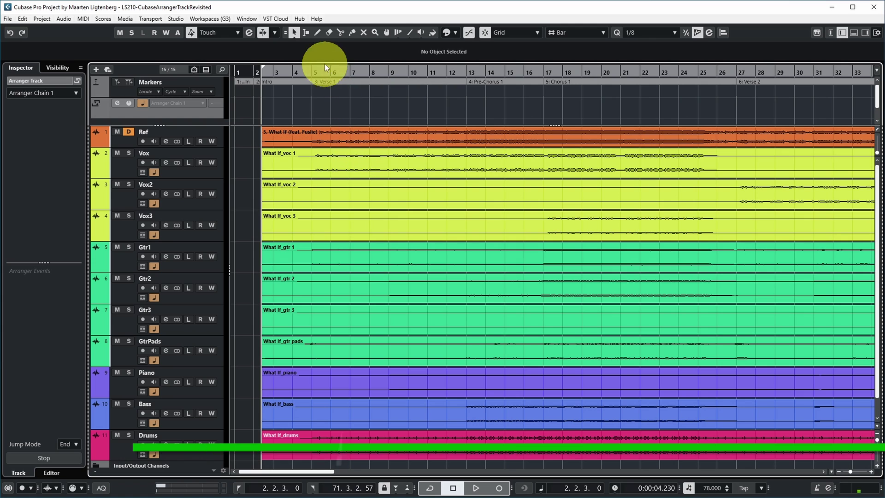
Draw three separate arranger events freehand on the Arranger track, roughly between bars 2 and 14
left_click(316, 33)
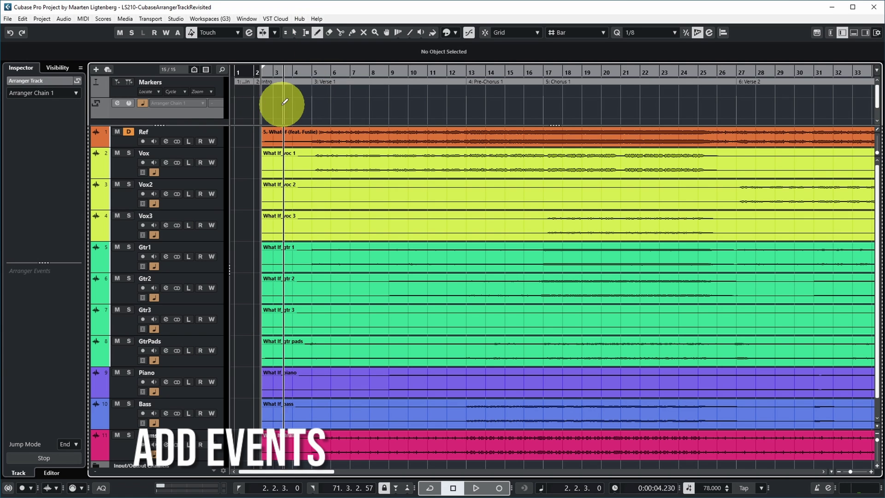
mouse_move(267, 99)
left_mouse_down()
mouse_move(396, 114)
mouse_move(498, 111)
left_mouse_up()
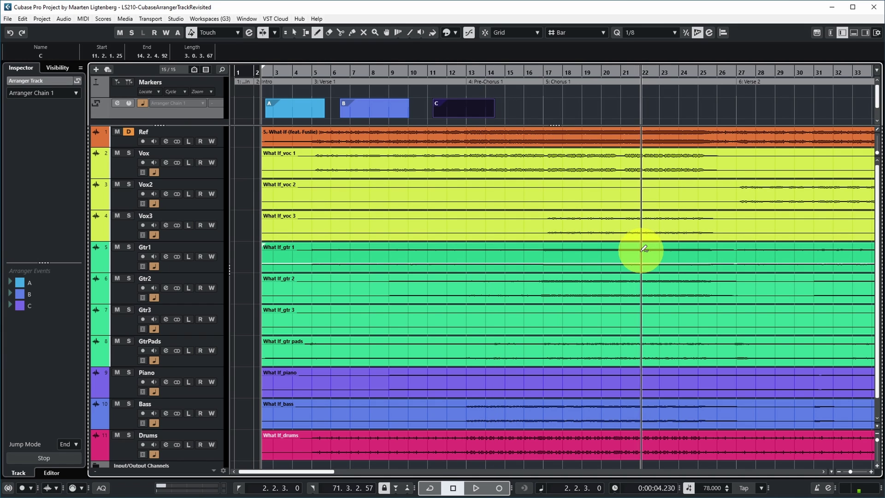
key("1")
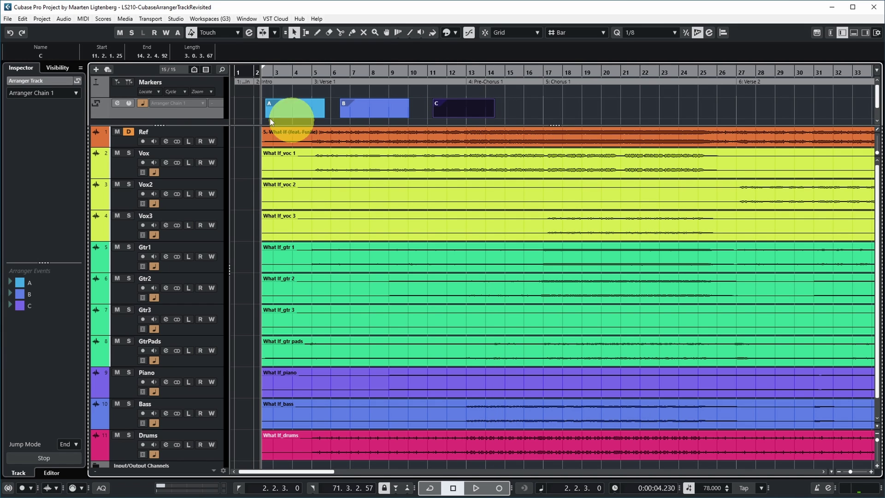
Rename the third arranger event Part C and the second one Part B
left_click(41, 56)
type("Part")
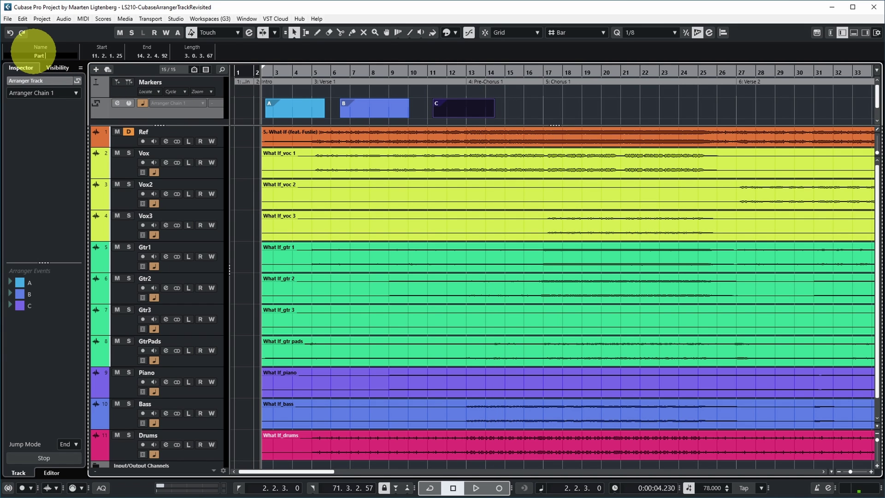
left_click(366, 105)
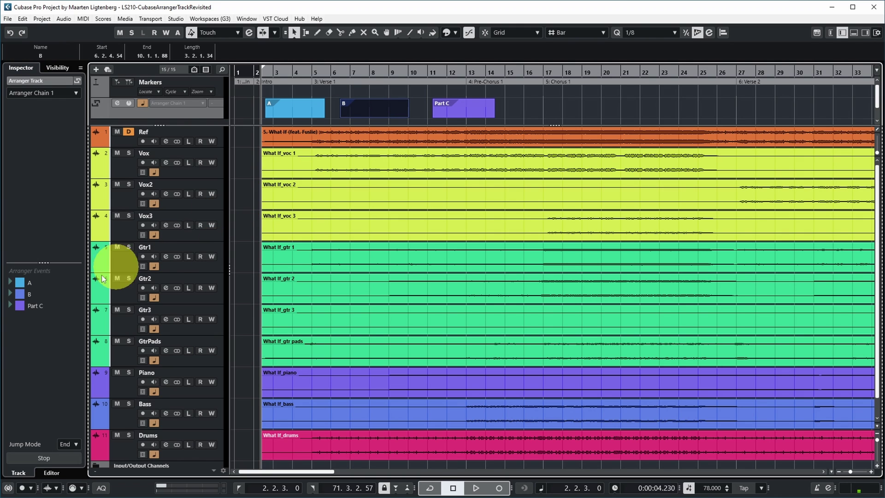
double_click(30, 291, "alt")
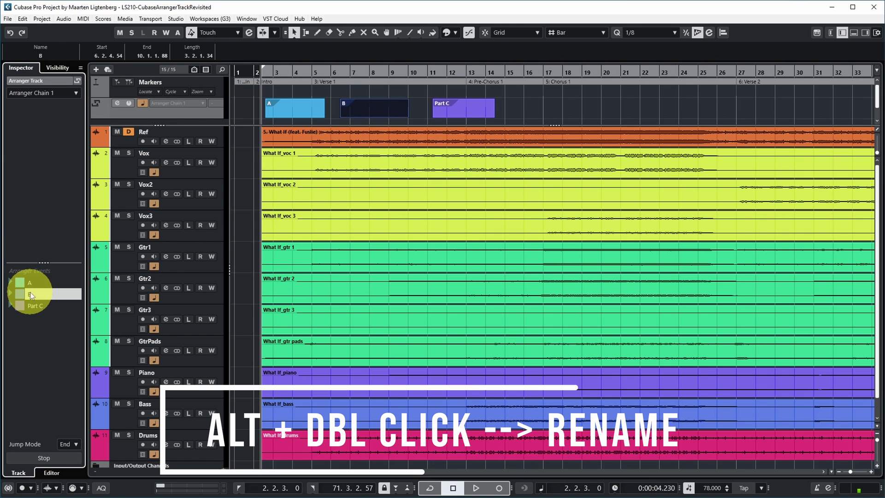
type("Part")
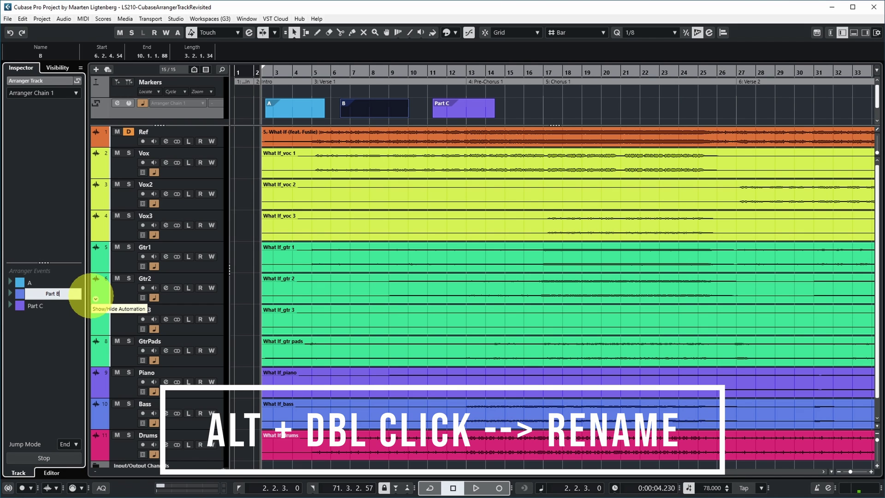
left_click(300, 120)
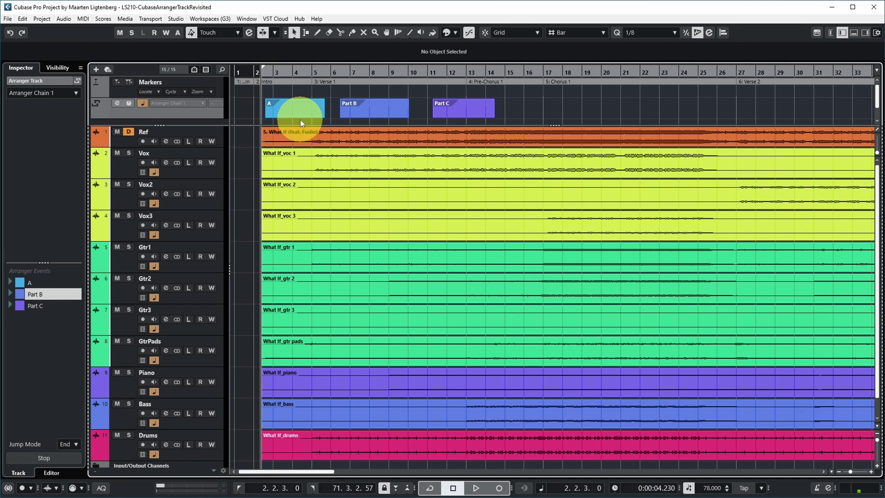
Select all three freehand arranger events and delete them
left_click(303, 114)
left_click(369, 85)
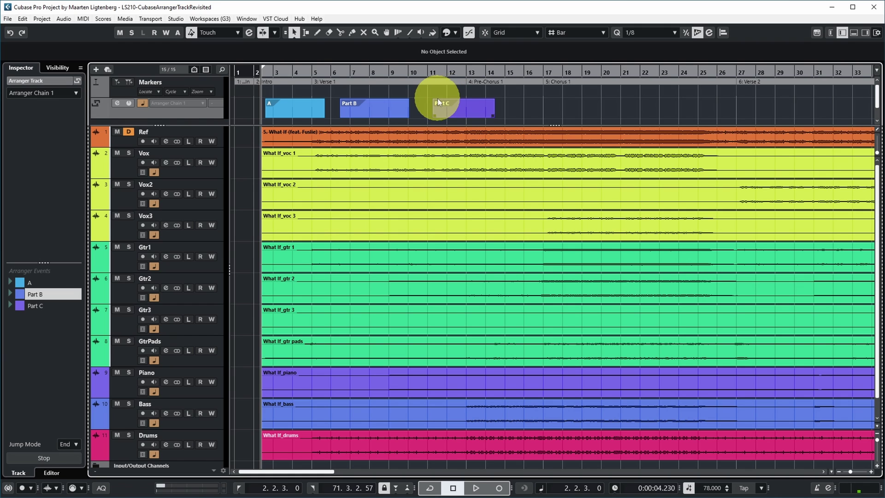
left_click_drag(542, 105, 330, 110)
left_click_drag(275, 110, 276, 112)
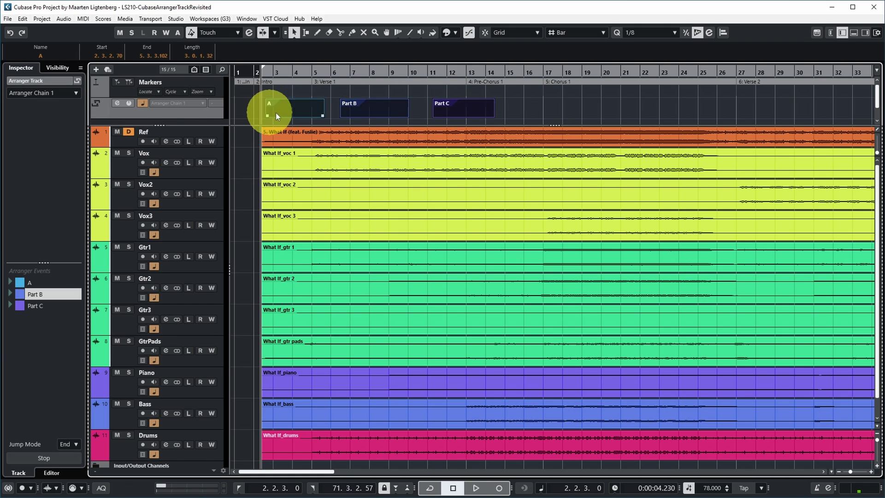
key("Delete")
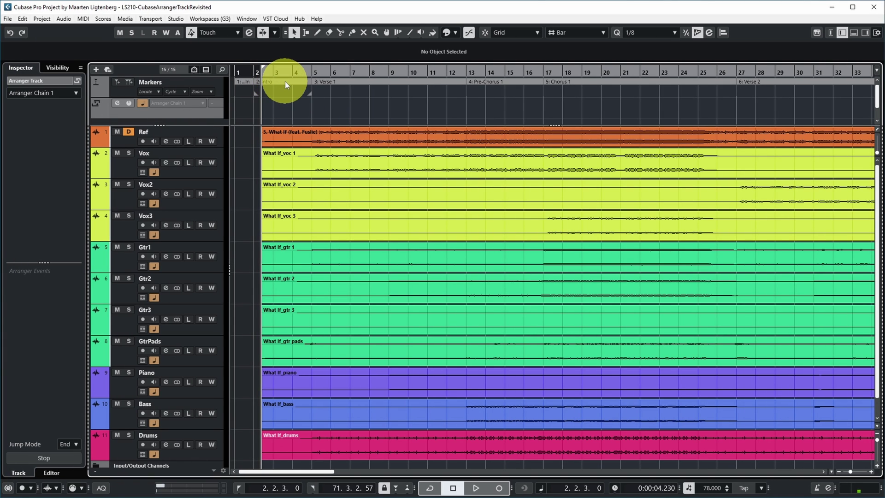
Create an arranger event spanning the Intro cycle marker, bars 2 to 5, and name it Intro
double_click(285, 81)
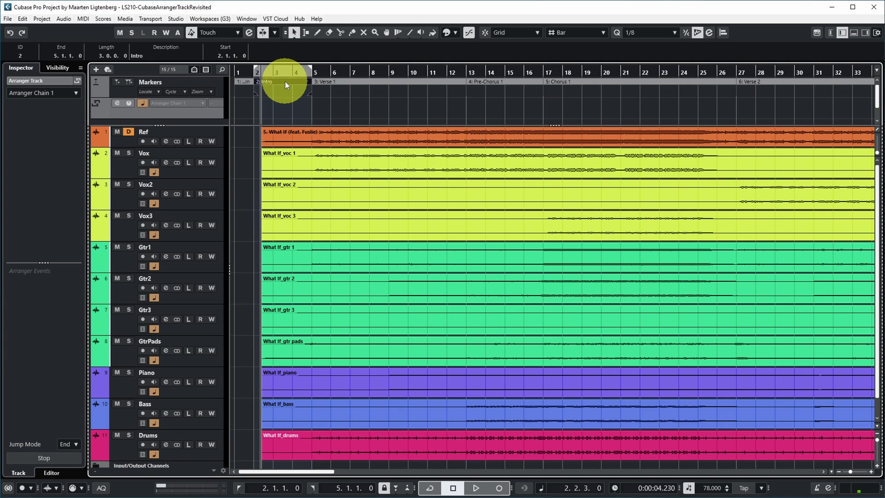
left_click_drag(256, 74, 286, 102)
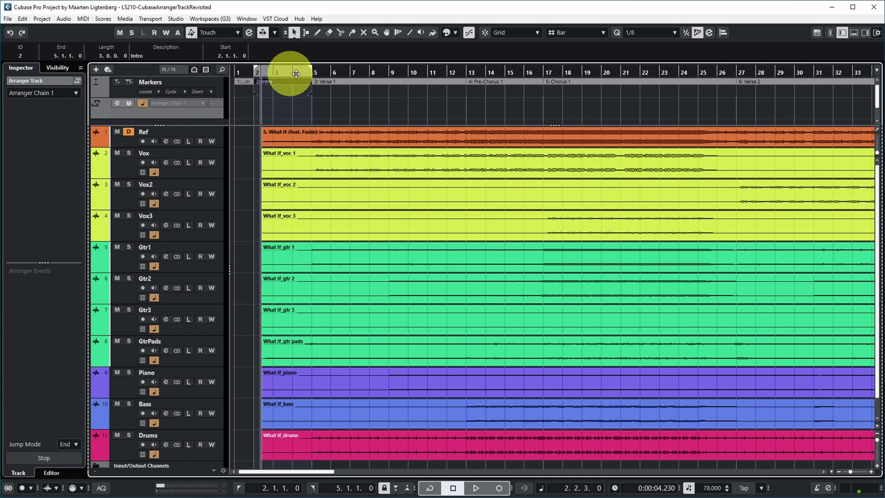
double_click(282, 110)
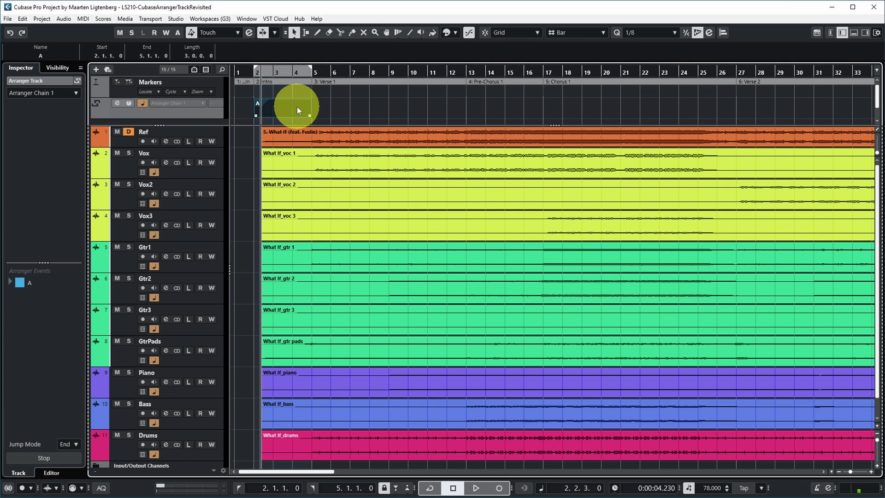
left_click(34, 53)
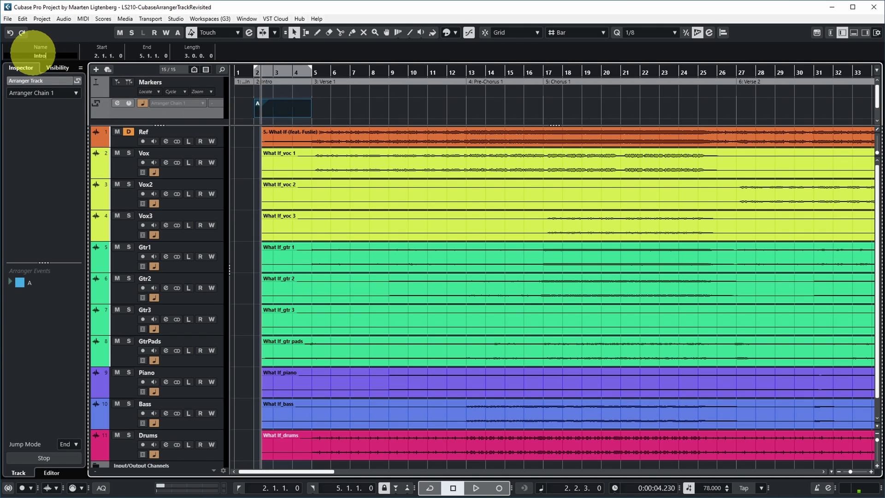
key("Return")
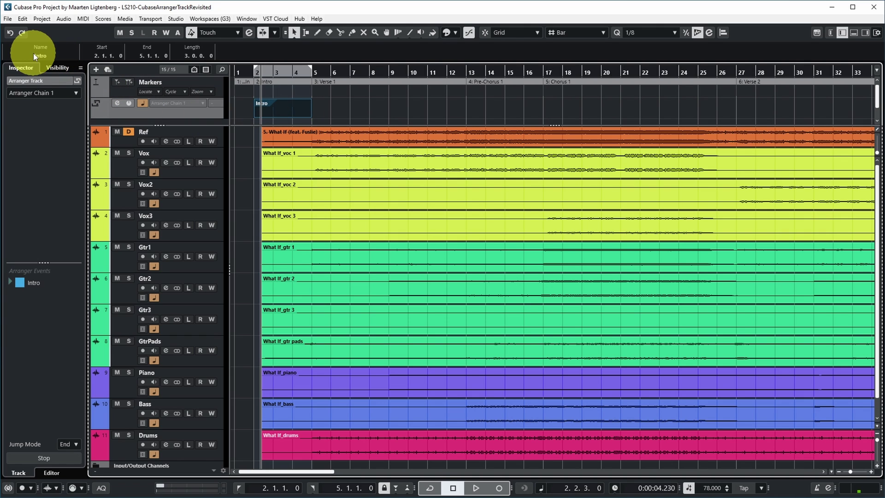
Create arranger events matching the Verse 1, Pre-Chorus 1 and Chorus 1 cycle markers
double_click(396, 82)
double_click(512, 80)
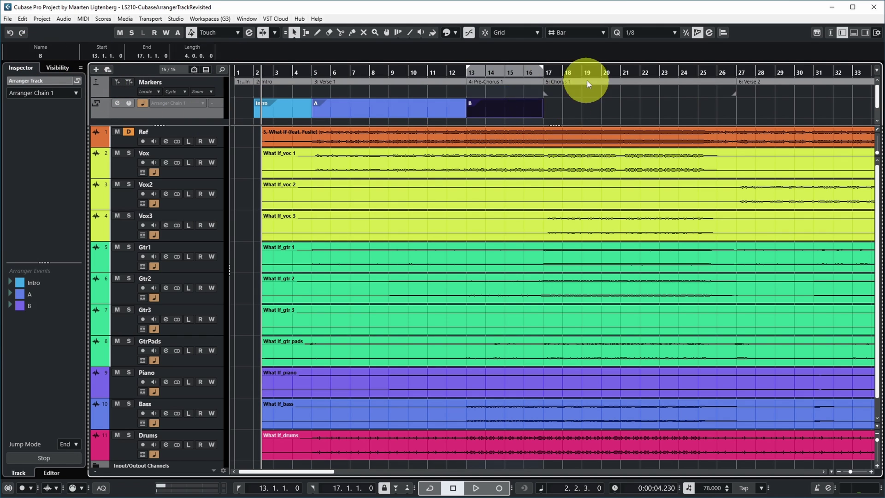
double_click(588, 80)
Rename the three arranger events after the Intro as Verse1, Pre-Chorus1 and Chorus1
left_click(314, 103)
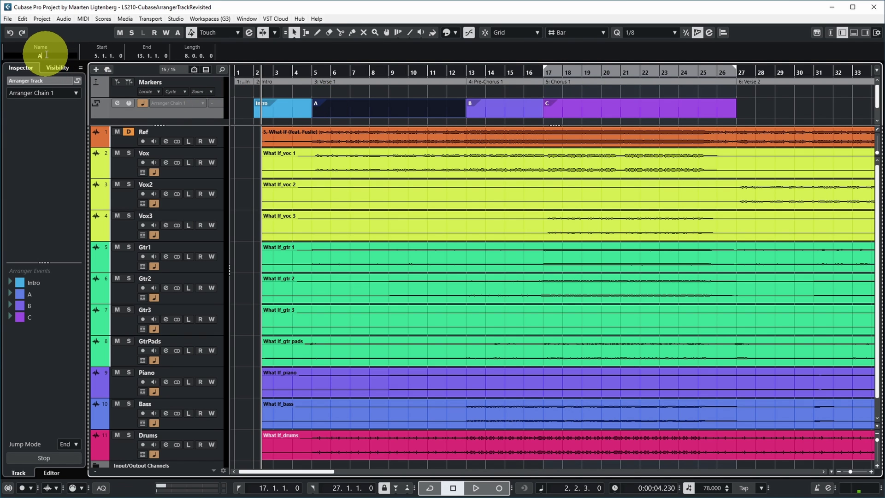
type("Verse1")
key("Tab")
type("Pre-Chorus1")
left_click(602, 114)
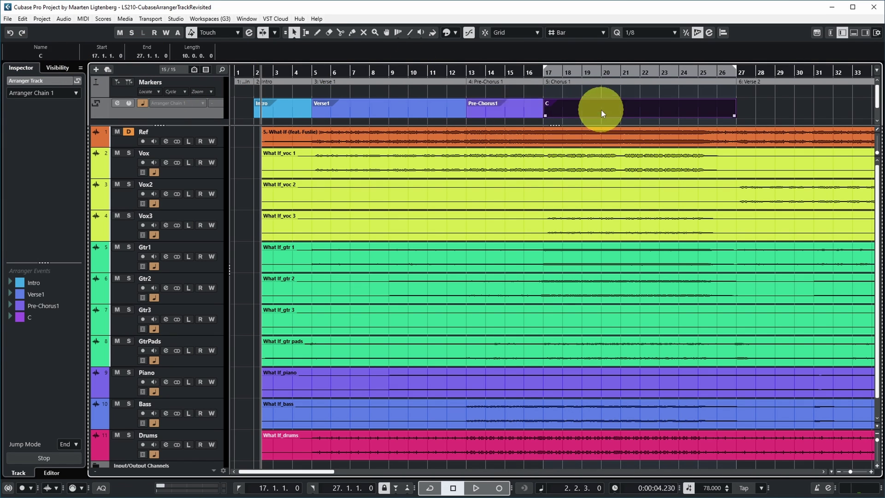
left_click(51, 55)
type("Chro")
type("us1")
key("Return")
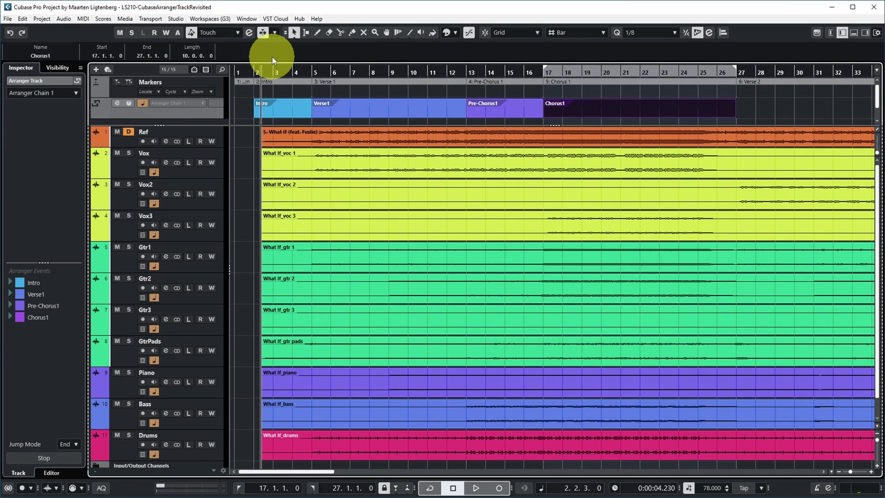
Draw an arranger event over the second half of Verse1, from bar 9 to about bar 13, and name it Verse1.2
left_click(318, 33)
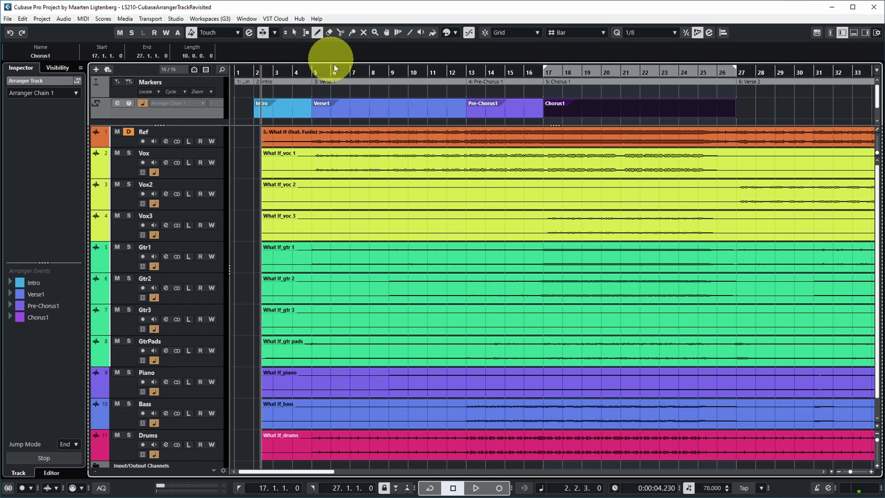
left_click(390, 107)
left_click_drag(392, 106, 468, 107)
type("Verse1.2")
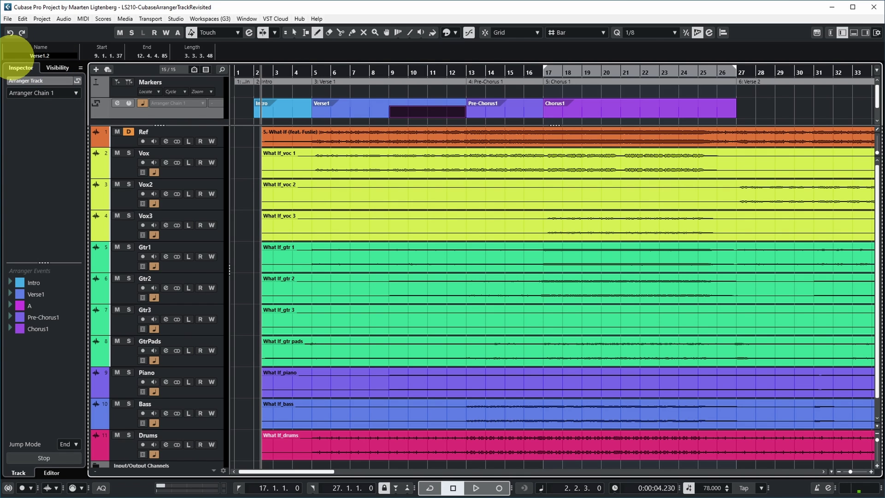
mouse_move(184, 124)
left_mouse_down()
mouse_move(175, 138)
mouse_move(188, 129)
left_mouse_up()
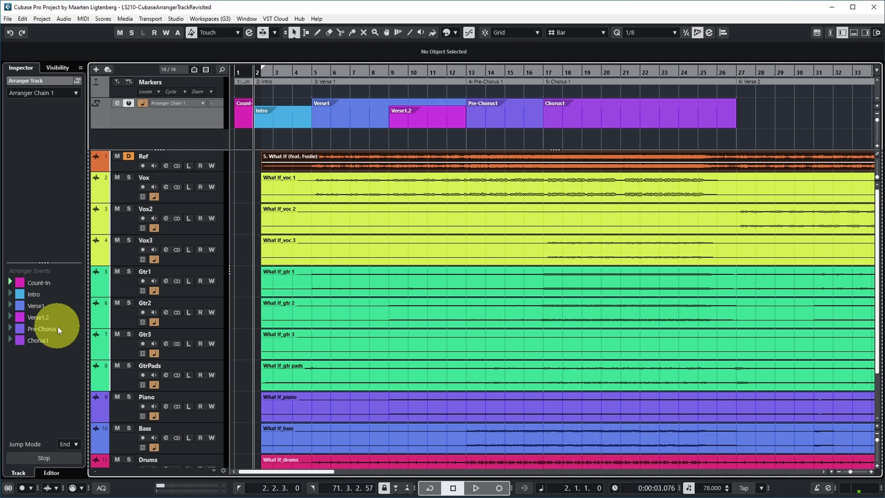
Start playback from the Count-In arranger event and trigger Verse1 while it plays
left_click(9, 282)
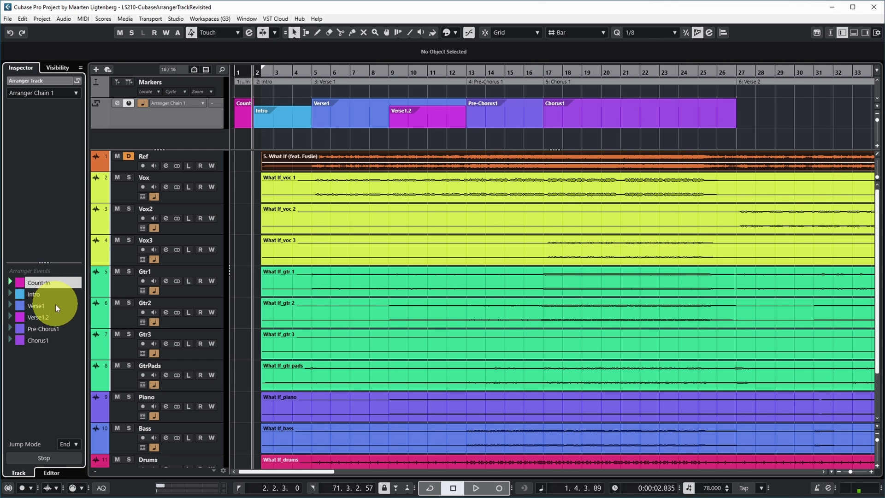
left_click(10, 284)
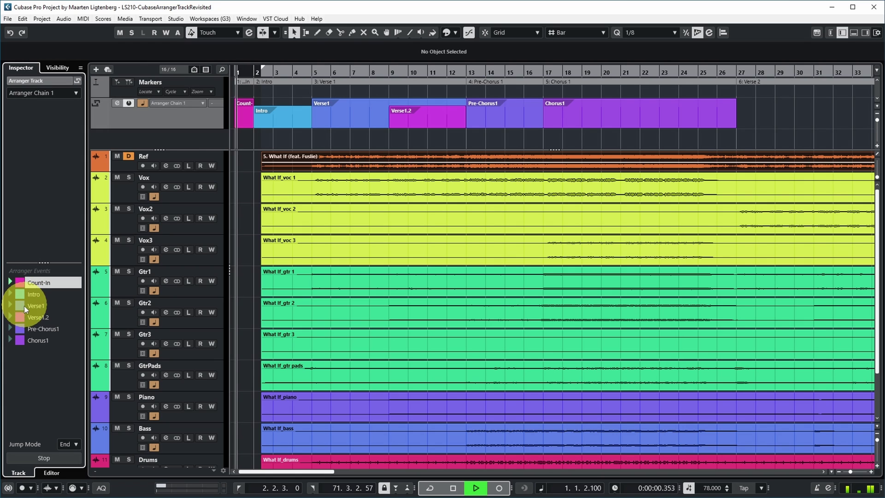
left_click(10, 305)
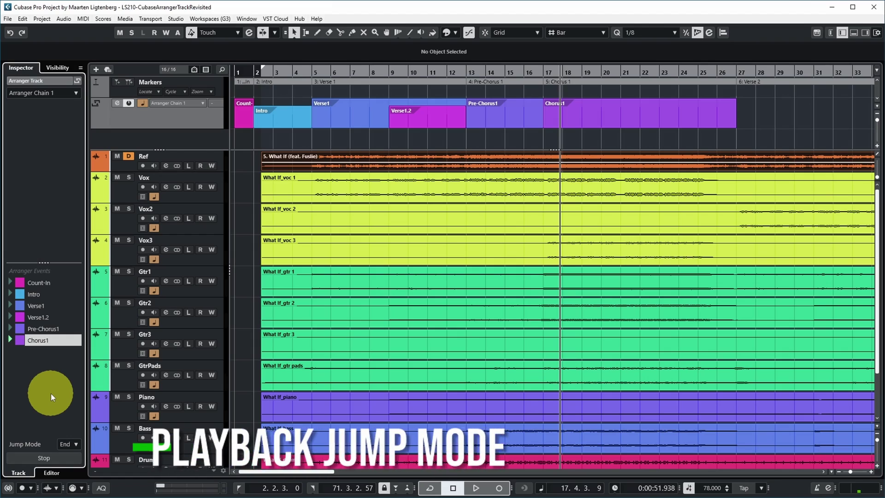
Set the arranger's Jump Mode to 2 Bars
left_click(77, 445)
left_click(76, 446)
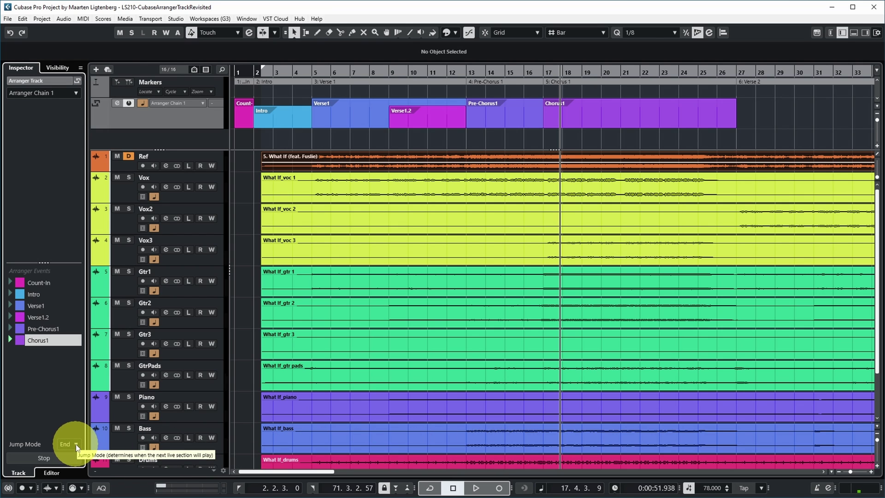
left_click(76, 445)
left_click(74, 477)
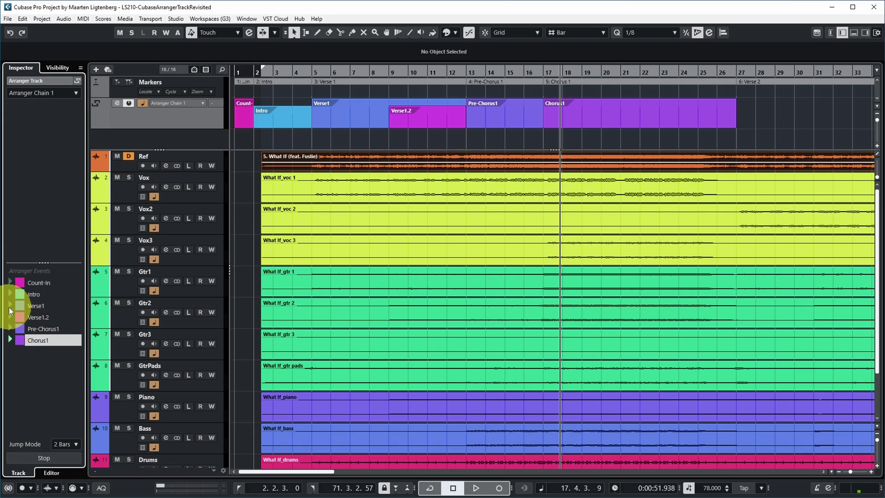
Play the Verse1 arranger event and trigger Pre-Chorus1 and Chorus1 in turn during playback
left_click(11, 305)
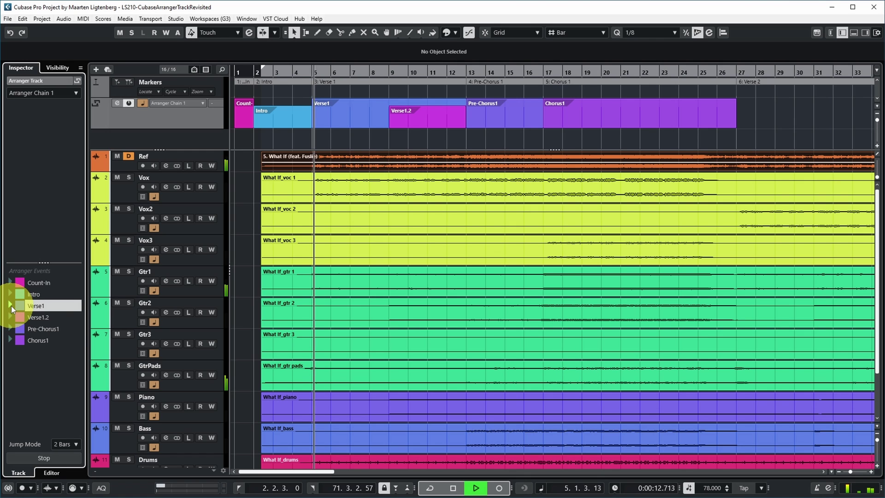
left_click(10, 329)
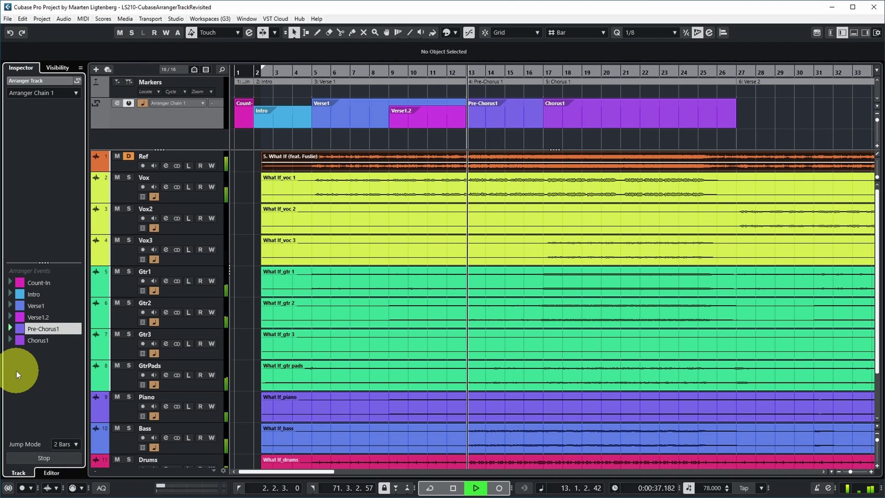
left_click(11, 340)
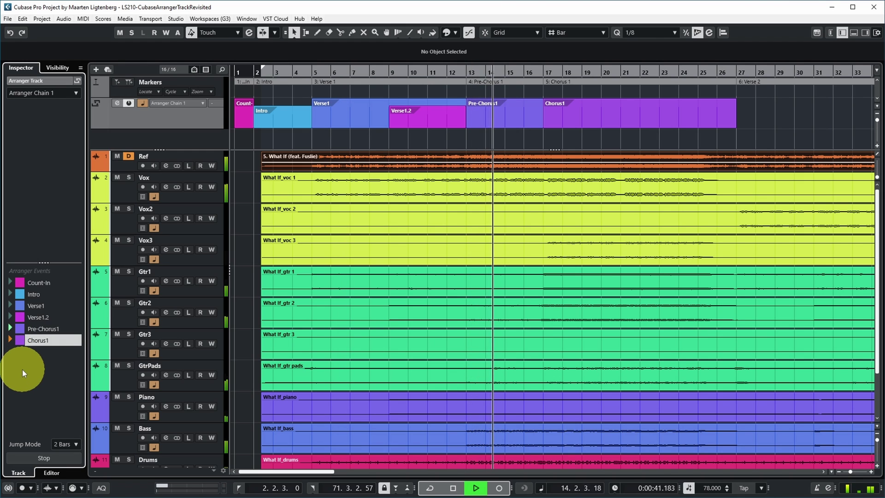
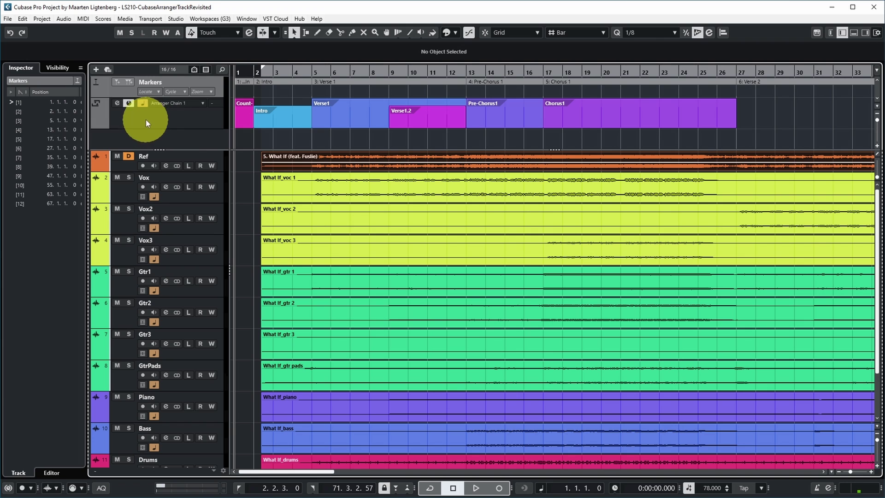
Open the Arranger Editor and build the chain from the Count-In, Verse1.2 and Chorus1 events, in that order
left_click(118, 103)
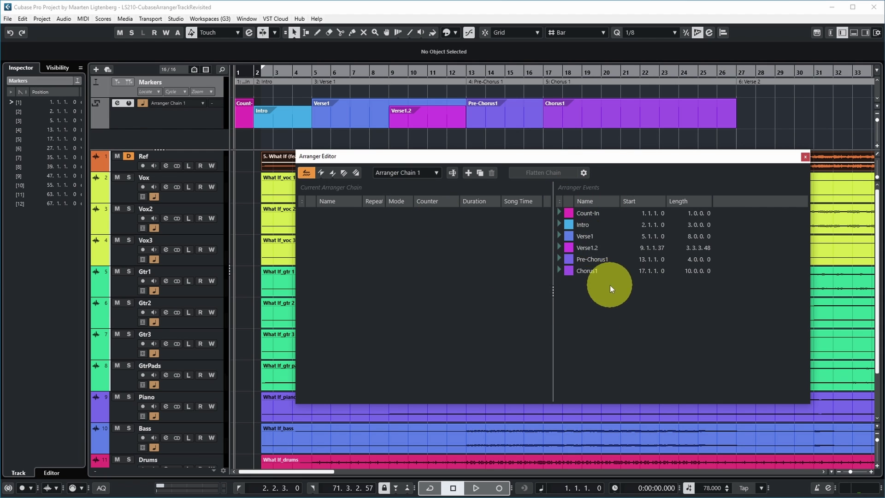
left_click_drag(570, 214, 317, 220)
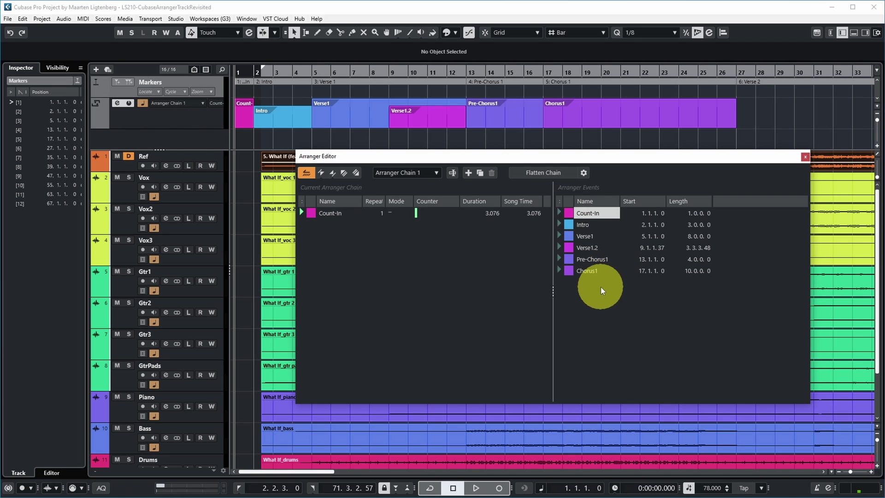
left_click_drag(571, 250, 353, 230)
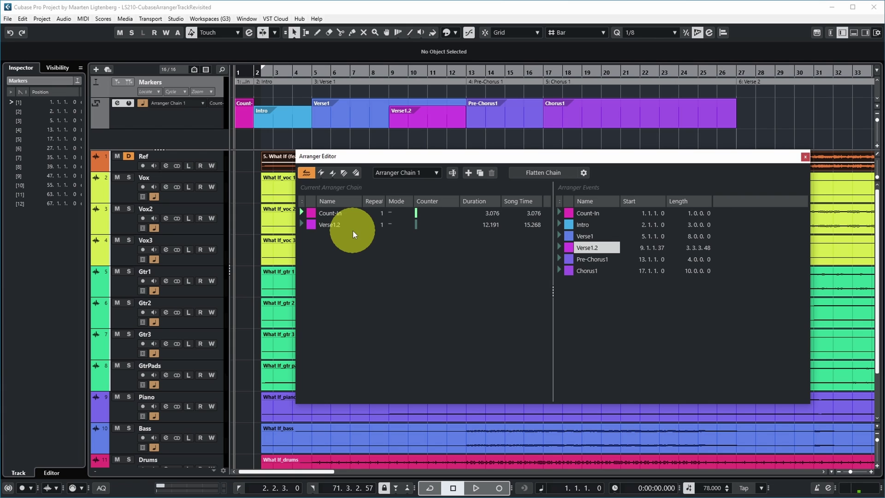
left_click_drag(572, 271, 537, 272)
left_click_drag(333, 250, 322, 248)
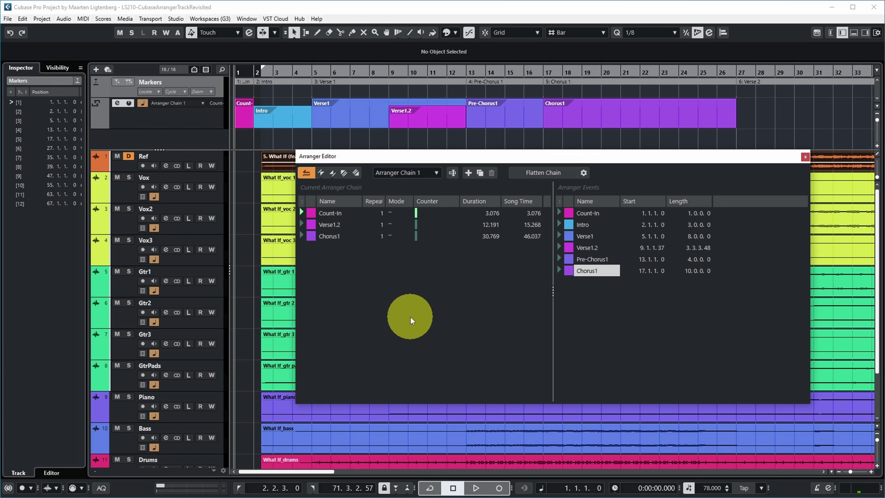
Compare playback with the arranger chain active and with arranger mode off, and reactivate arranger mode
key("space")
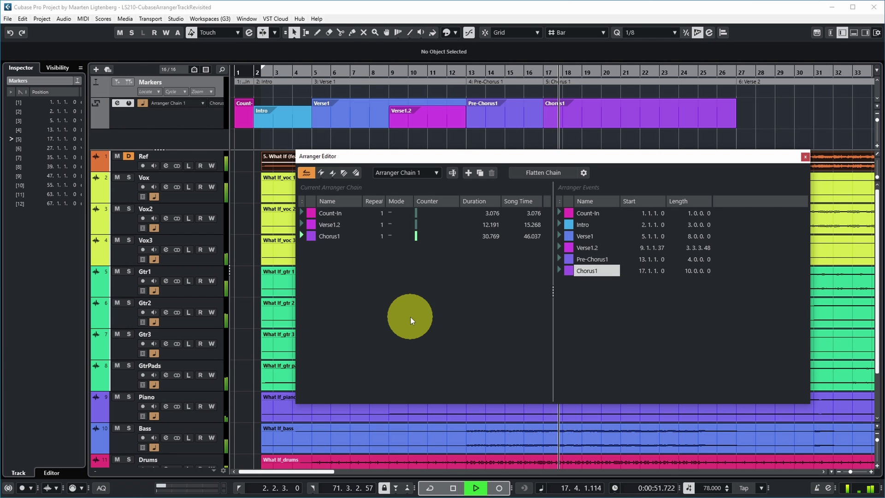
key("space")
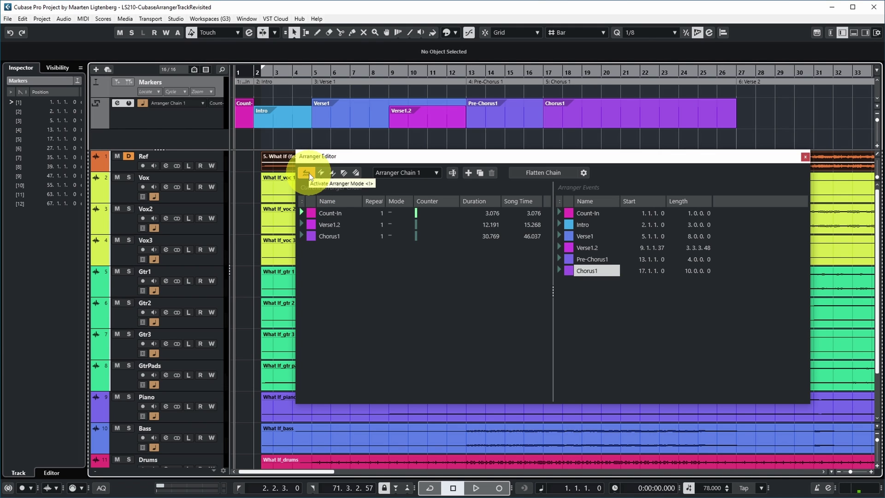
left_click(131, 103)
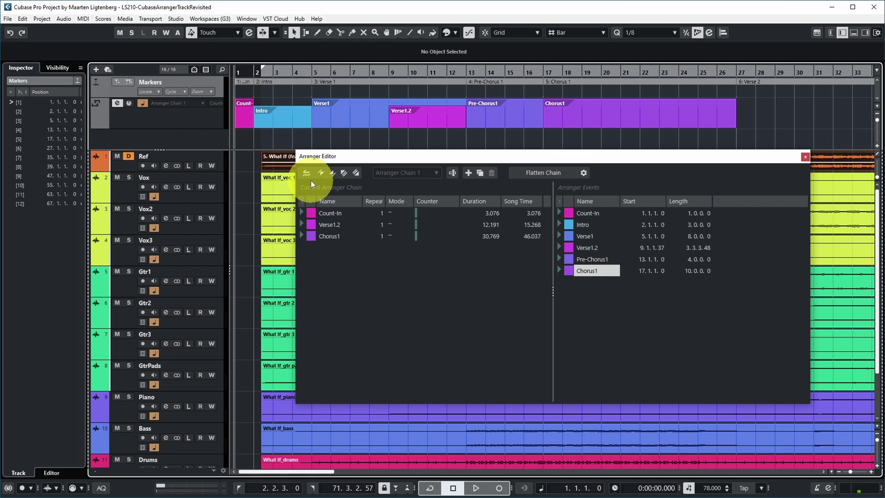
key("space")
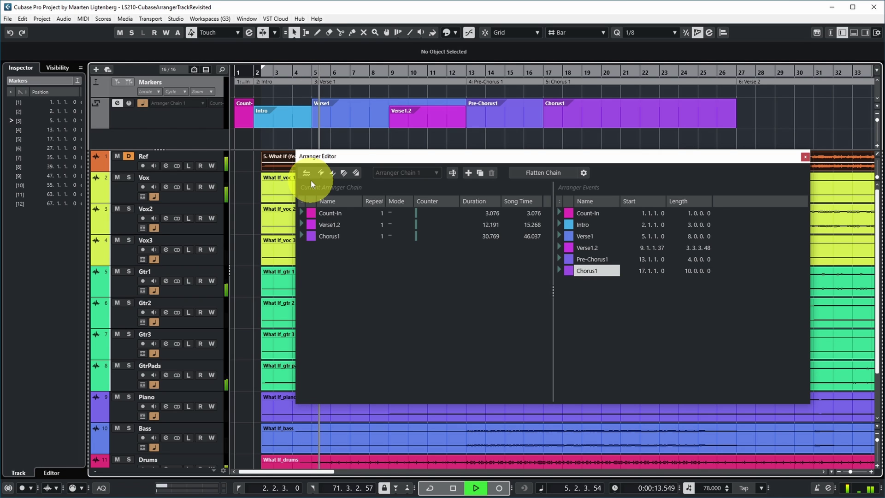
key("space")
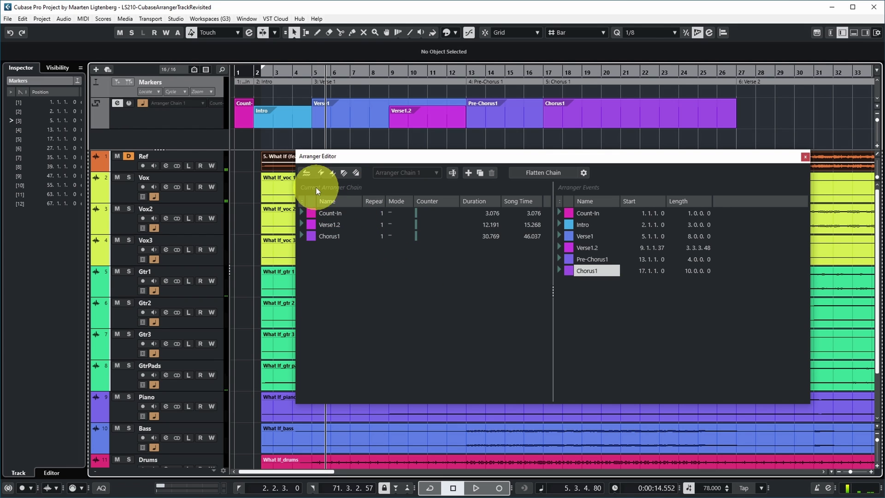
left_click(306, 173)
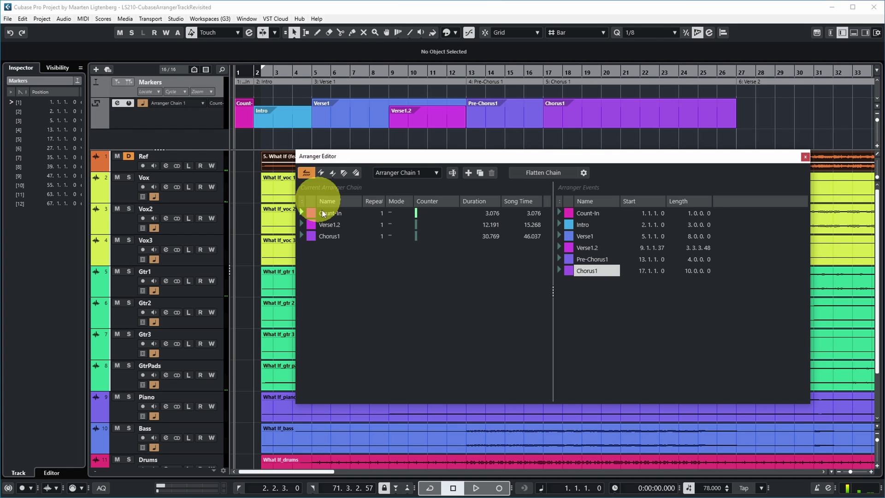
Set the Count-In entry in the chain to 2 repeats and play the chain to check it
double_click(382, 214)
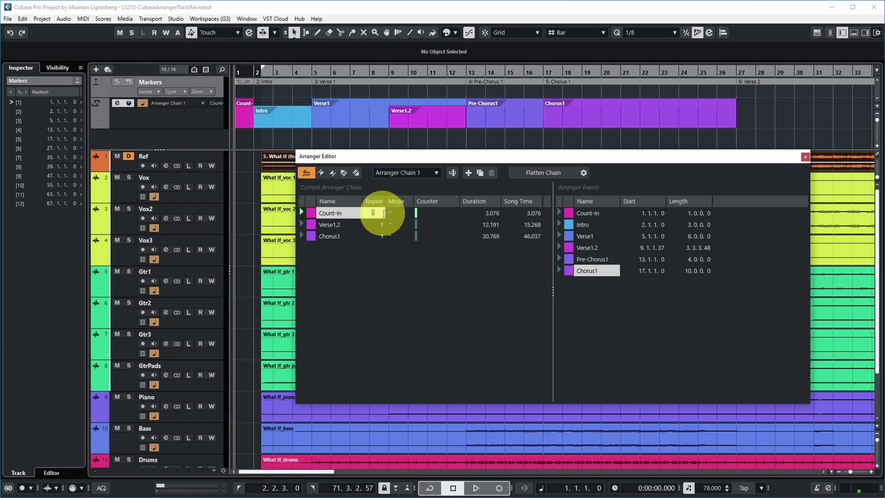
left_click_drag(376, 214, 357, 214)
type("2")
key("Return")
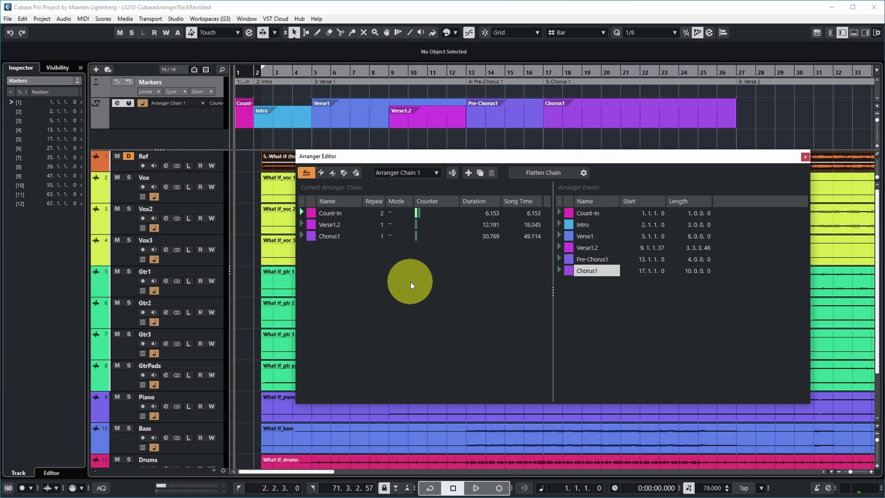
key("space")
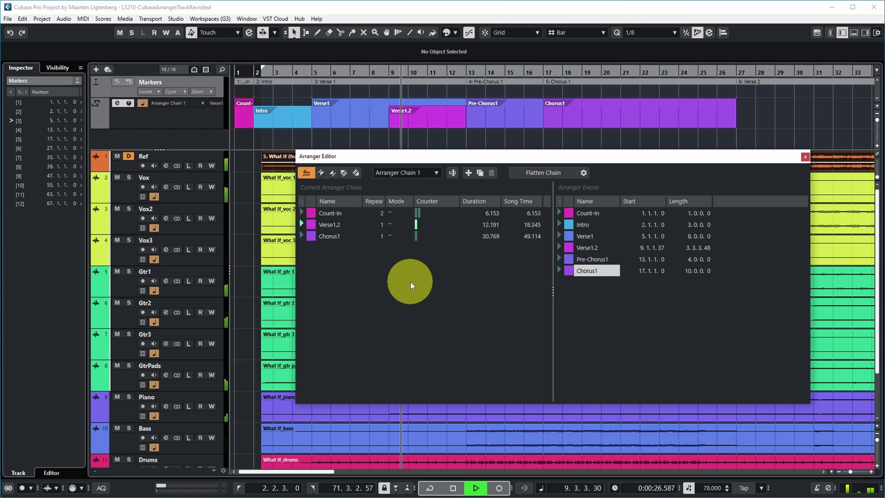
key("space")
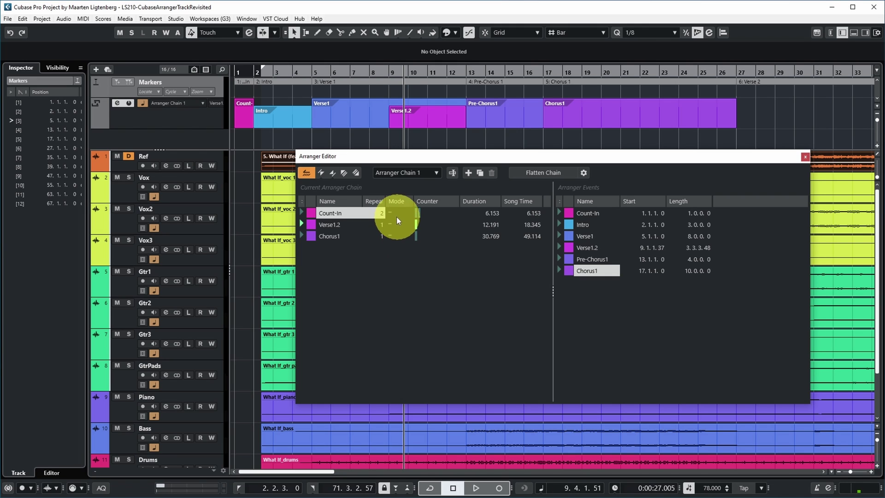
Try Repeat Forever as the Count-In entry's repeat mode and settle on Pause After Repeats
left_click(392, 212)
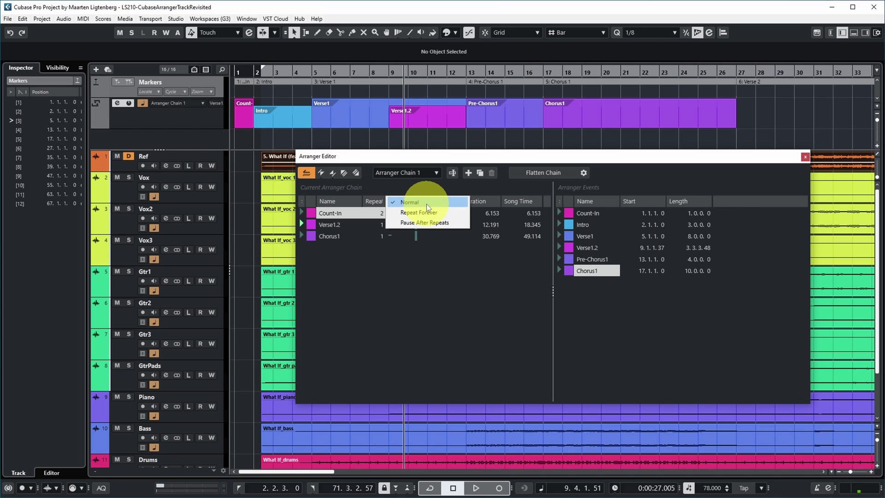
left_click(402, 212)
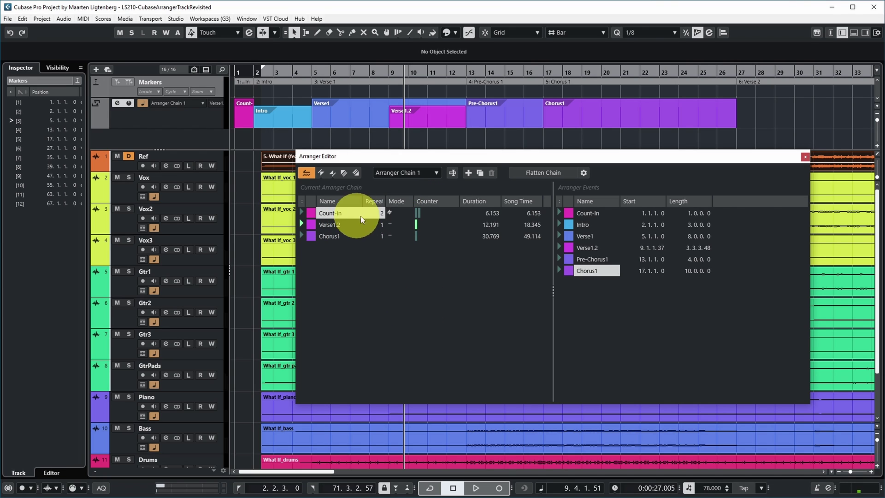
left_click(393, 215)
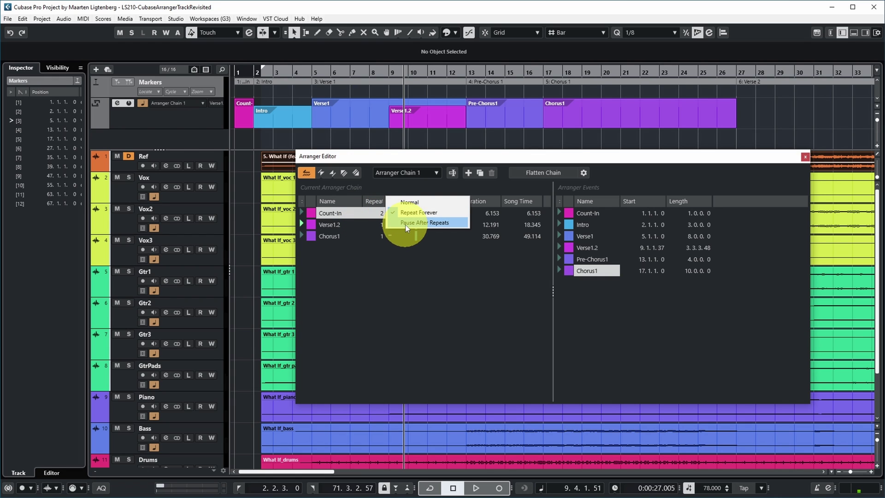
left_click(405, 224)
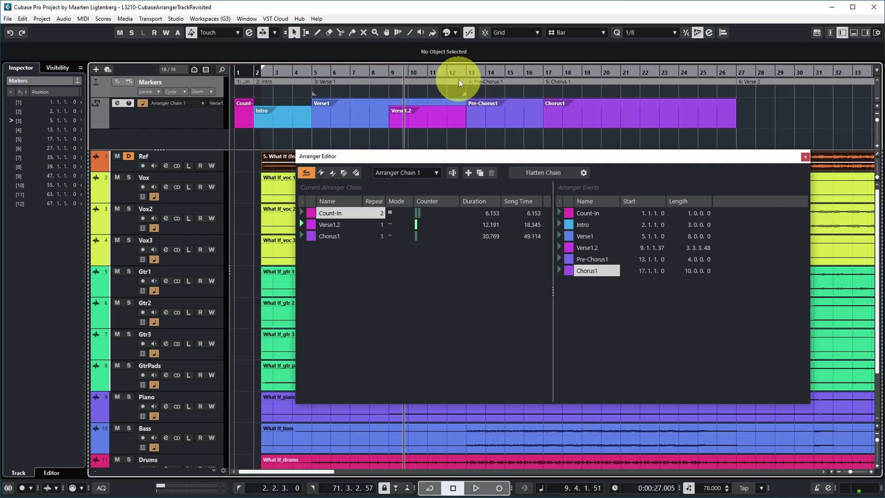
Append the Verse1 and Chorus1 events to the end of the current arranger chain
left_click_drag(575, 233, 350, 253)
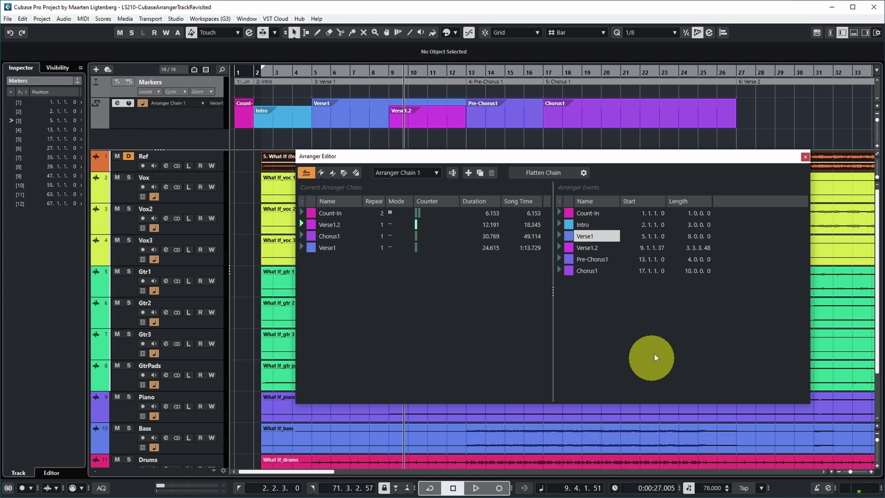
left_click_drag(572, 270, 366, 277)
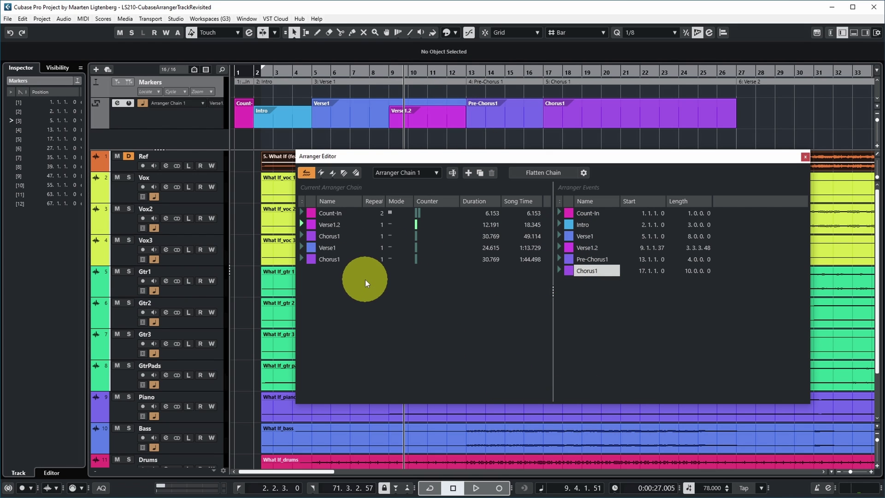
Step through the chain's entries from Count-In to the final Chorus1 and return to Count-In
left_click(322, 173)
left_click(332, 175)
left_click(332, 175)
left_click(333, 175)
left_click(332, 175)
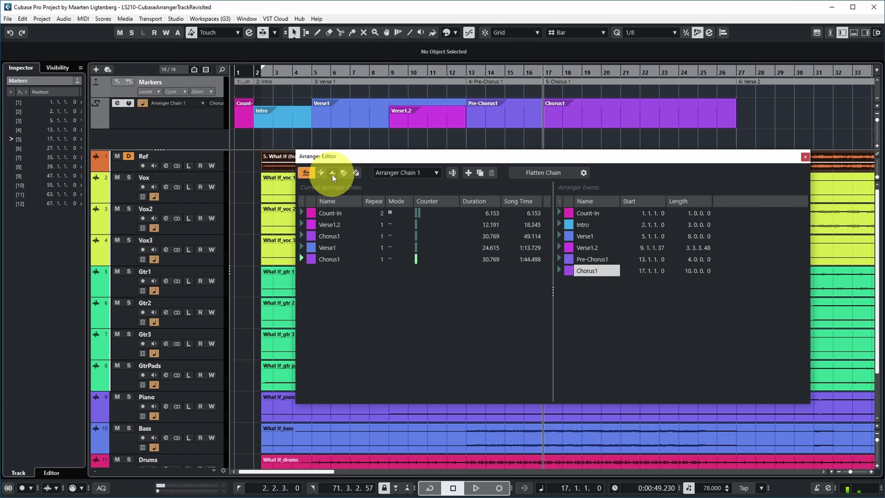
left_click(355, 175)
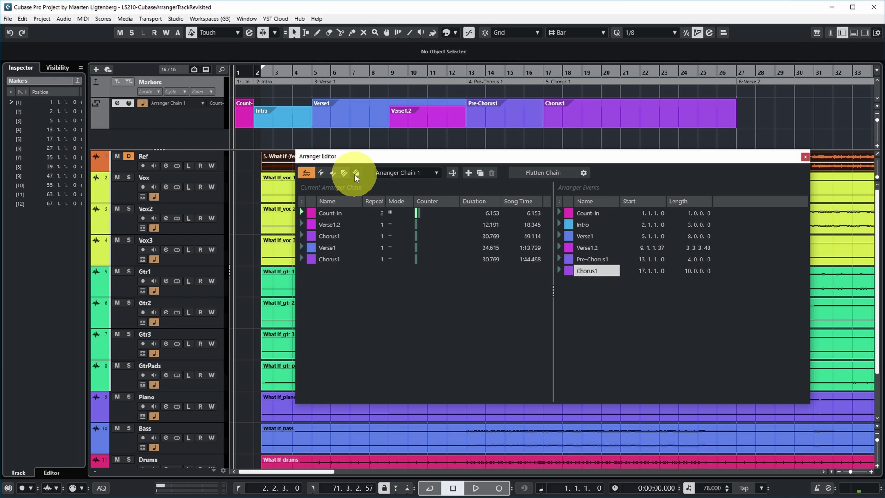
Open and cancel the rename dialog for Arranger Chain 1, and create a new empty arranger chain
left_click(452, 173)
left_click(540, 320)
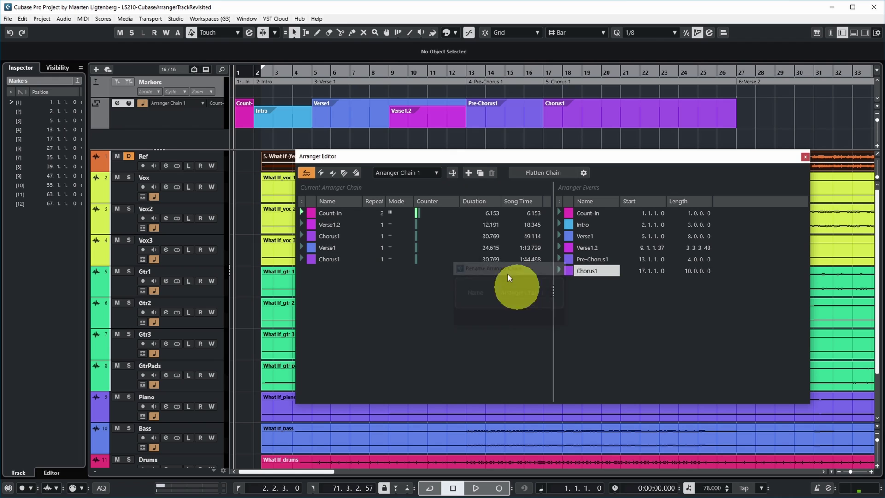
left_click(468, 174)
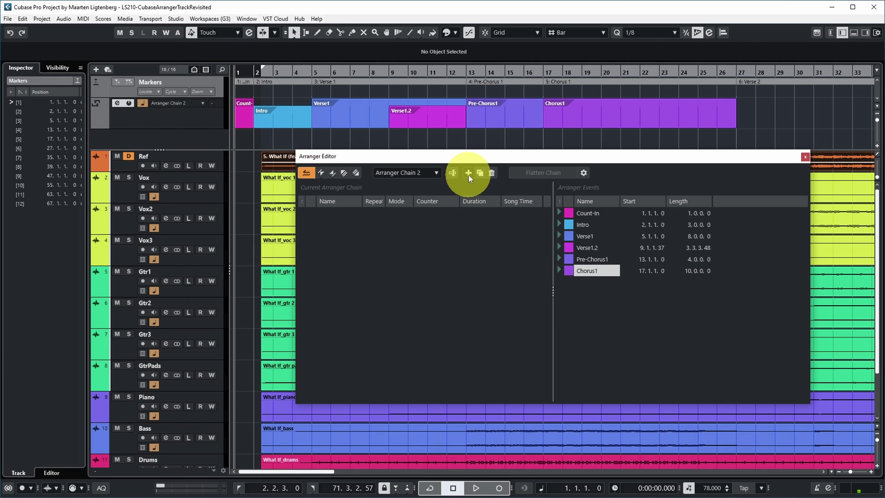
Switch back to Arranger Chain 1, duplicate it and check the list of chains
left_click(435, 173)
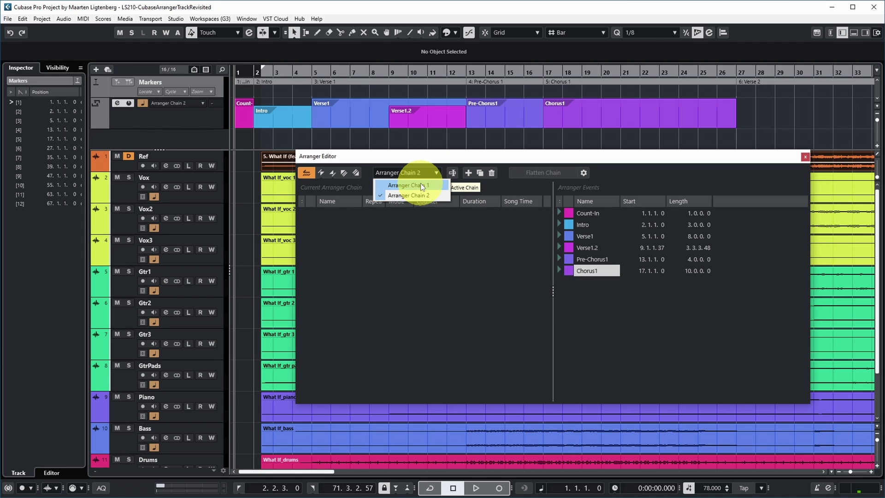
left_click(420, 183)
left_click(481, 174)
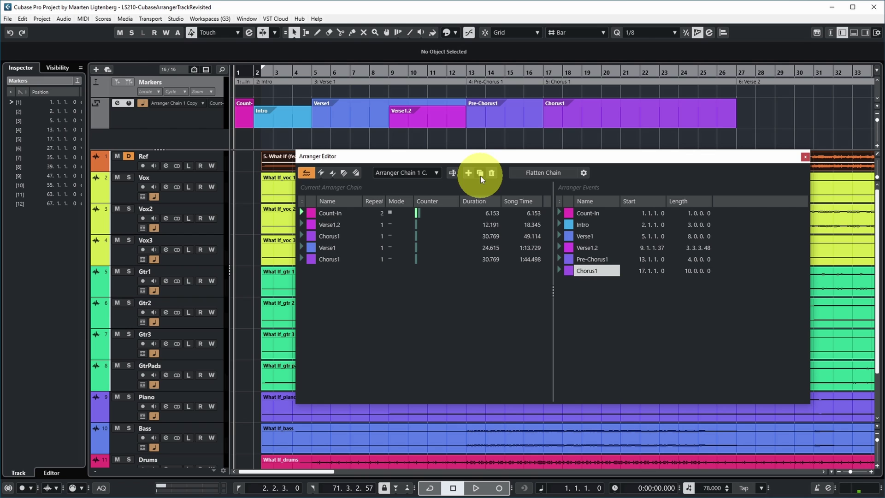
left_click(435, 174)
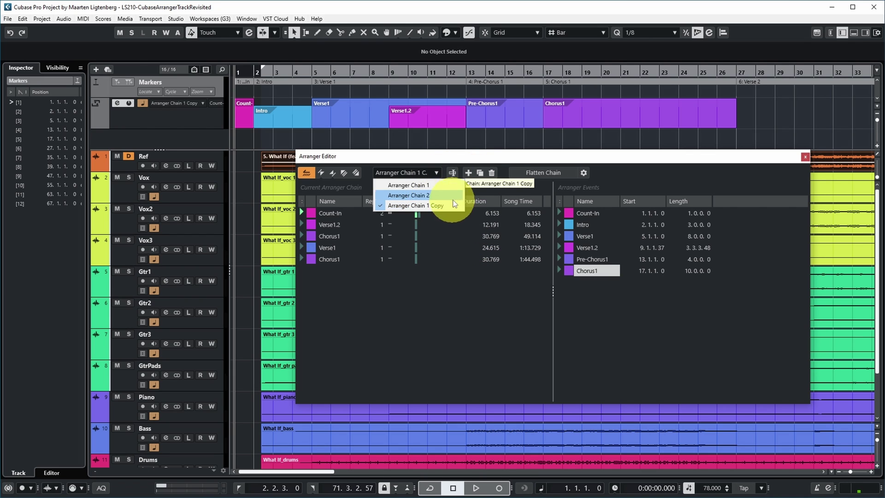
left_click(608, 167)
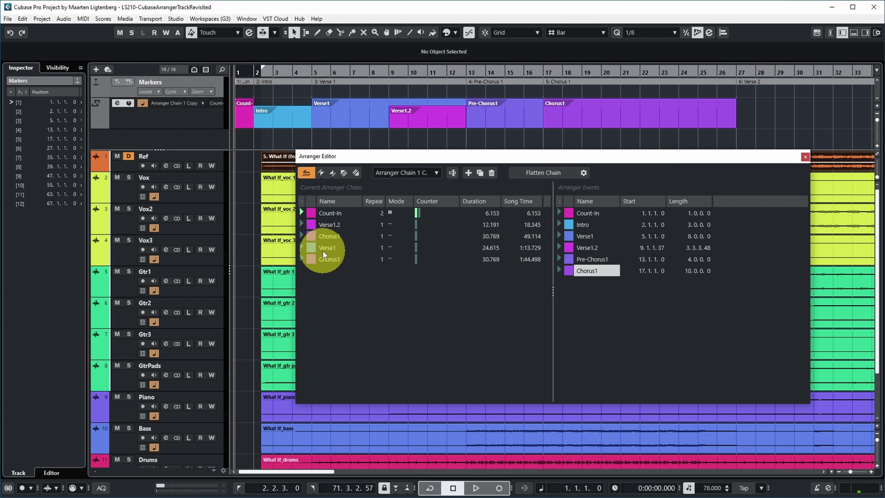
Remove the Verse1.2 entry from the duplicated chain and switch back to Arranger Chain 1 to compare
right_click(311, 223)
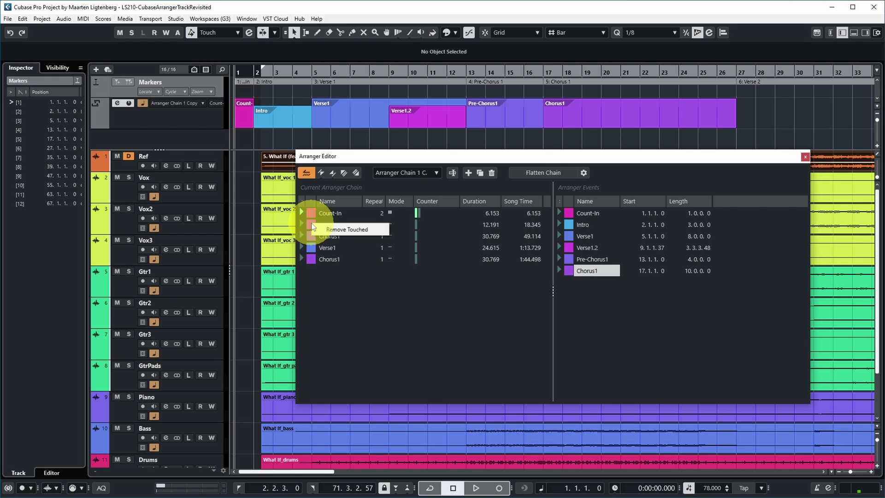
left_click(357, 230)
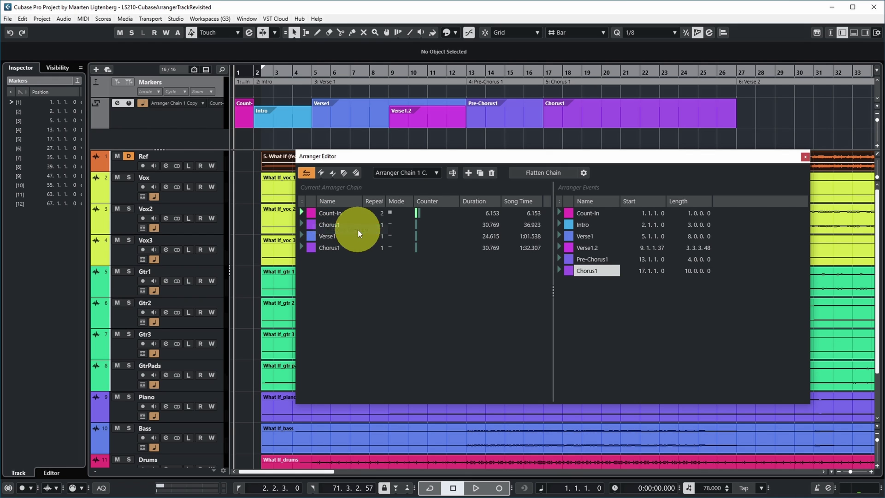
left_click(437, 173)
left_click(424, 187)
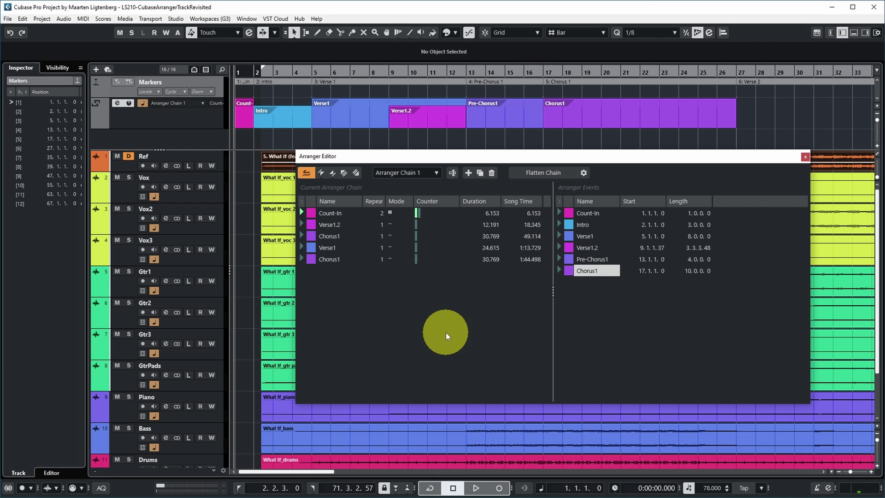
Delete Arranger Chain 1 Copy and Arranger Chain 2, leaving only Arranger Chain 1
left_click(437, 173)
left_click(428, 205)
left_click(491, 174)
left_click(438, 174)
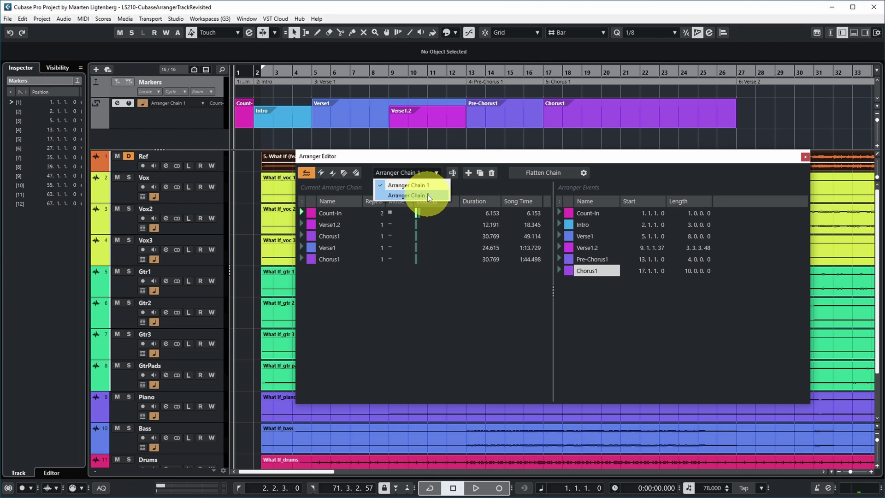
left_click(428, 195)
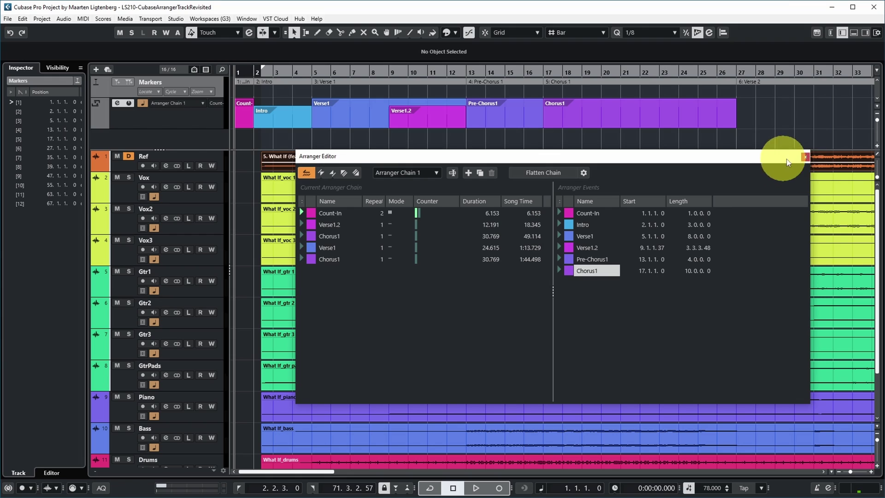
Close the Arranger Editor and select the arranger track to show its chain in the Inspector
left_click(805, 158)
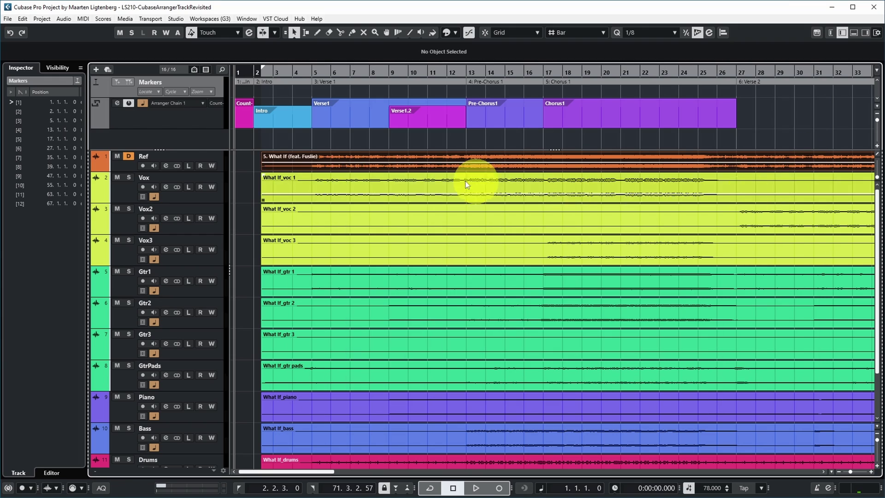
left_click(201, 119)
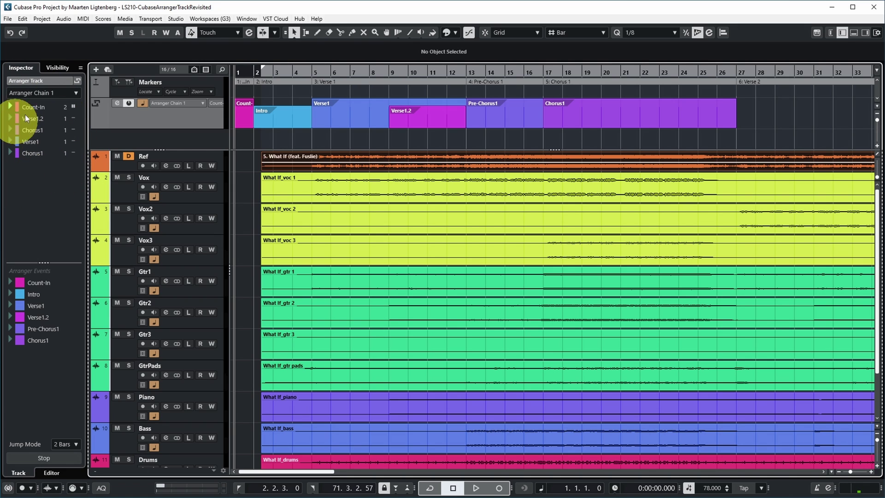
Check the chain functions in the Inspector, and append Verse1 and Verse1.2 to the end of Arranger Chain 1
left_click(77, 92)
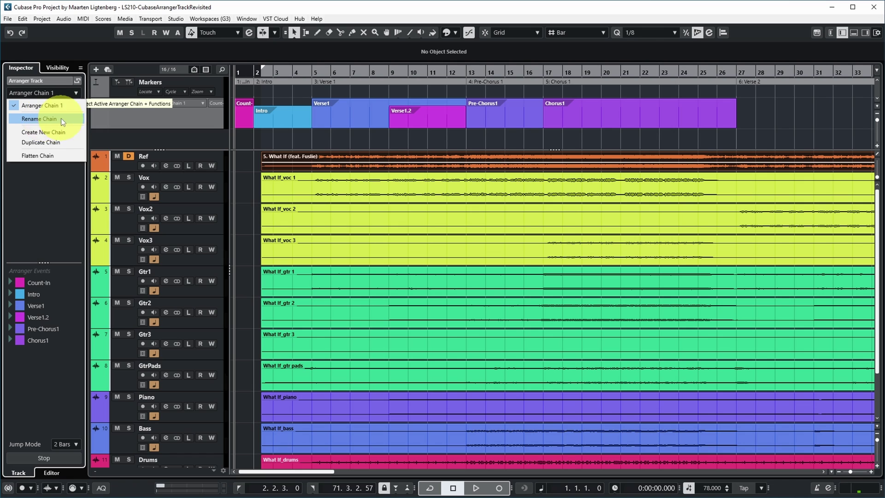
left_click(55, 183)
left_click_drag(22, 310, 29, 192)
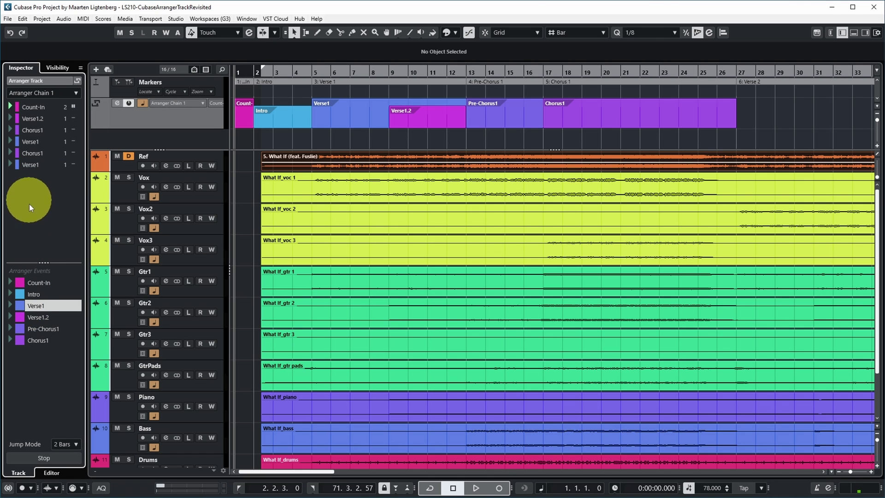
double_click(28, 316)
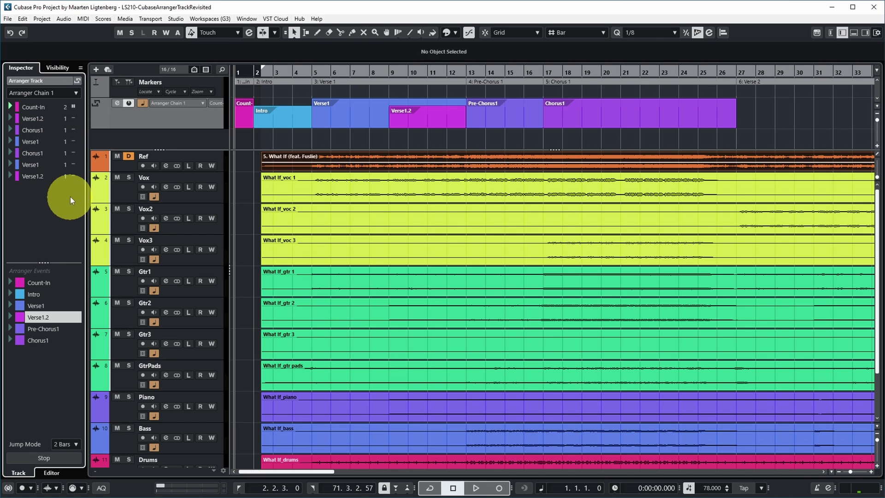
Check the playback mode choices for the Count-In entry in the Inspector's chain list
left_click(72, 107)
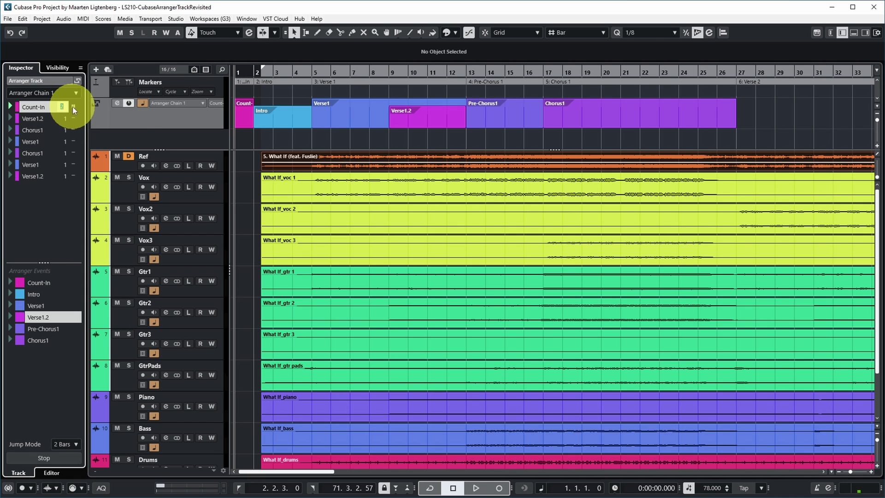
left_click(72, 107)
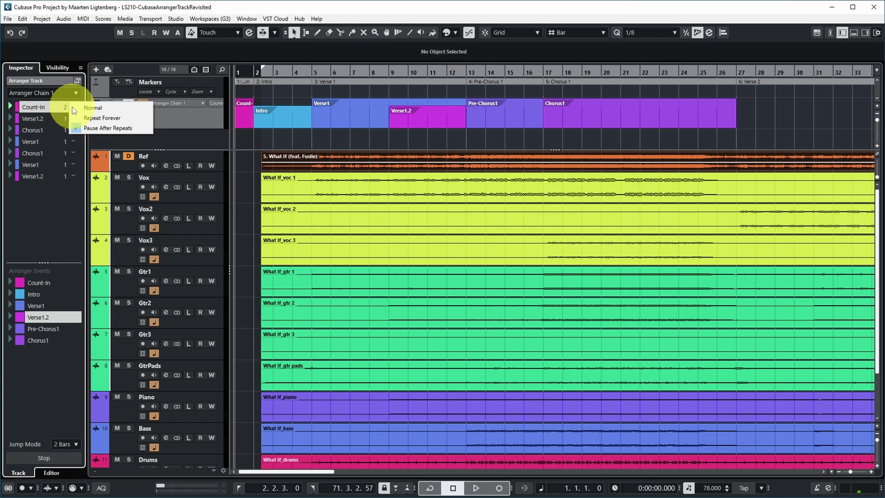
left_click(64, 221)
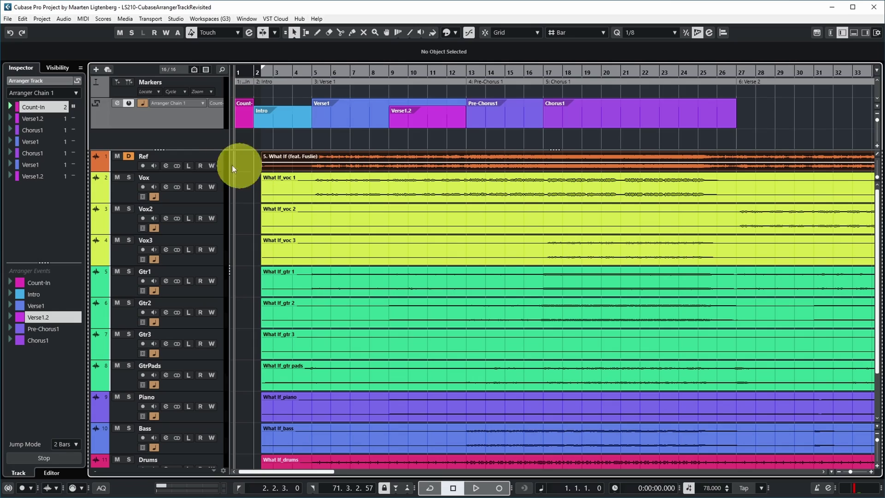
Open the Arranger Editor and set the Count-In entry's playback mode to Normal
left_click(117, 105)
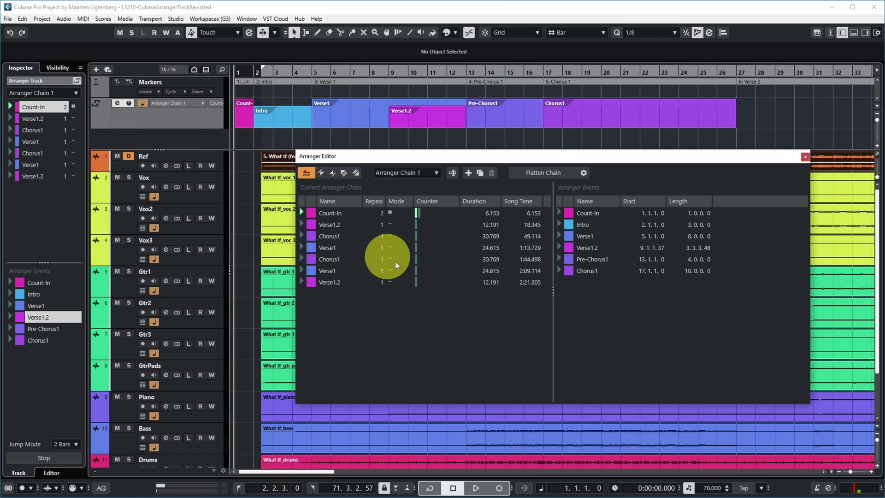
left_click(391, 213)
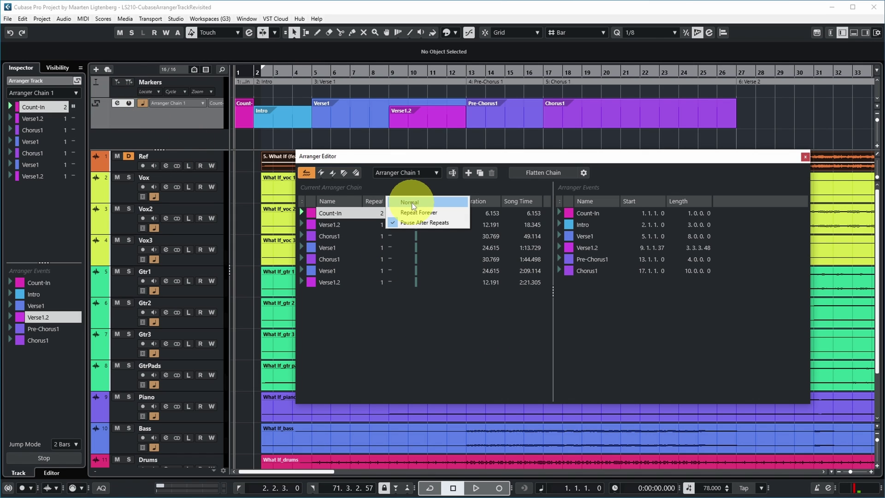
left_click(412, 203)
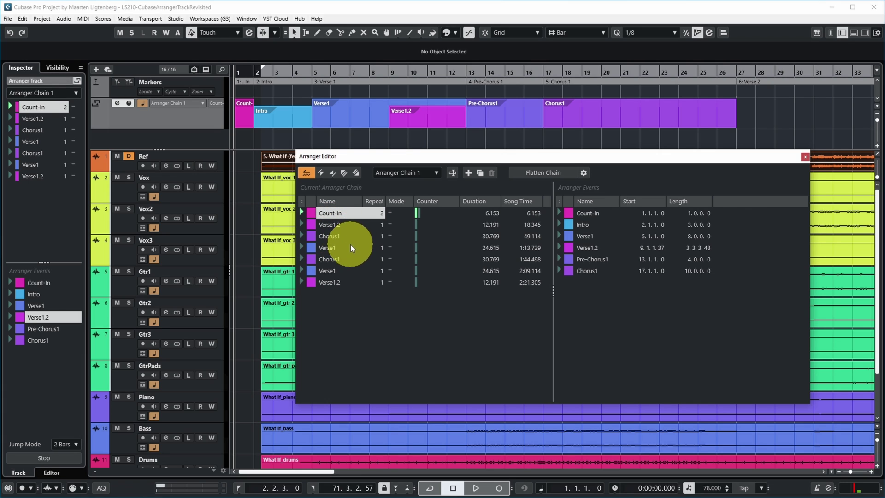
Remove the last two entries, Verse1 and Verse1.2, from the current arranger chain
right_click(317, 271)
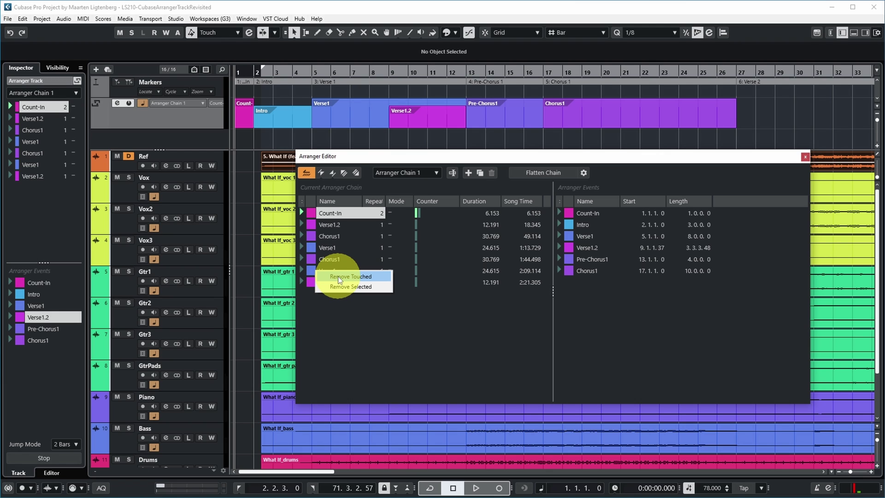
left_click(330, 276)
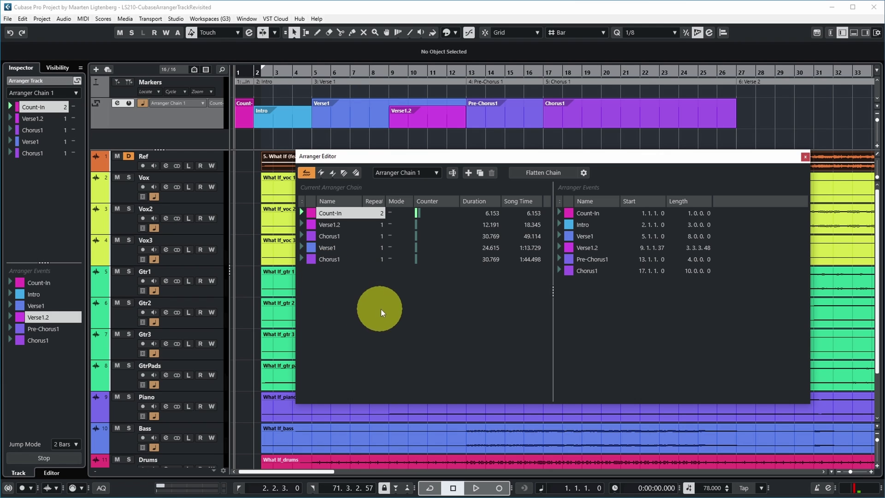
Show the flatten settings and rename Arranger Chain 1 as Remix
left_click(585, 174)
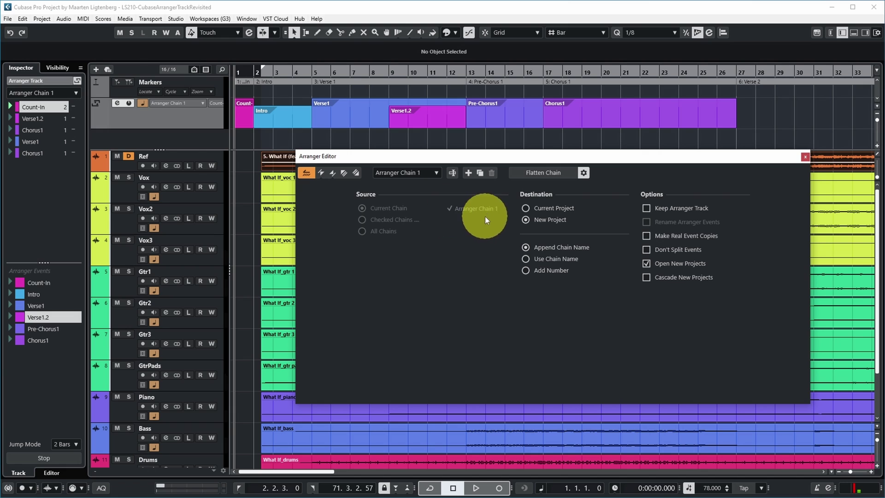
left_click(453, 175)
type("Remix")
left_click(506, 317)
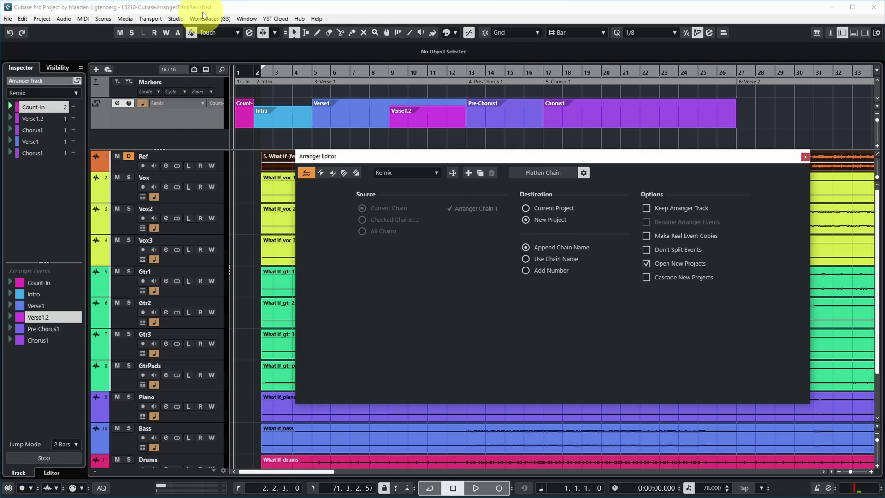
Try the Use Chain Name and Add Number naming options, and return to Append Chain Name
left_click(524, 262)
left_click(526, 272)
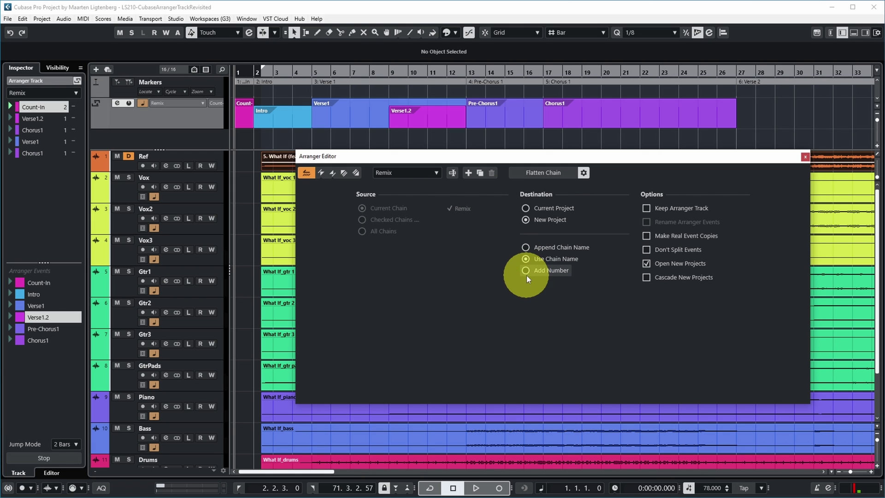
left_click(526, 249)
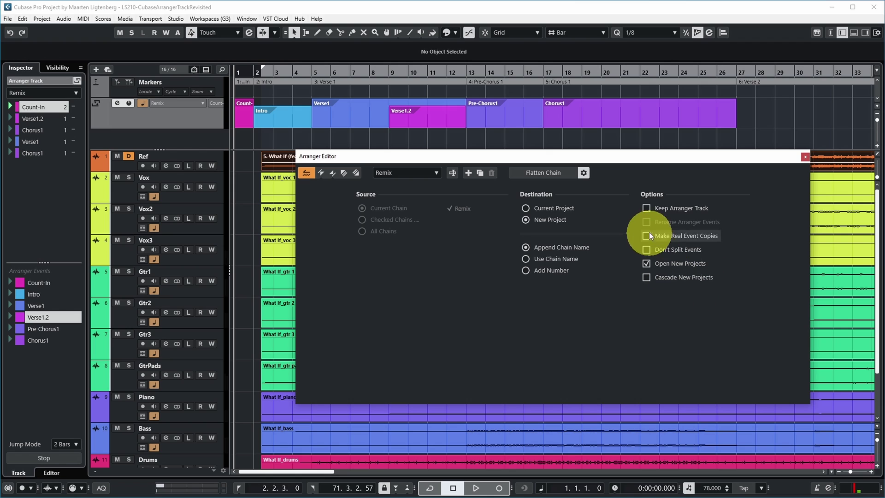
Enable Make Real Event Copies for flattening, and switch Keep Arranger Track and Cascade New Projects on and back off
left_click(646, 209)
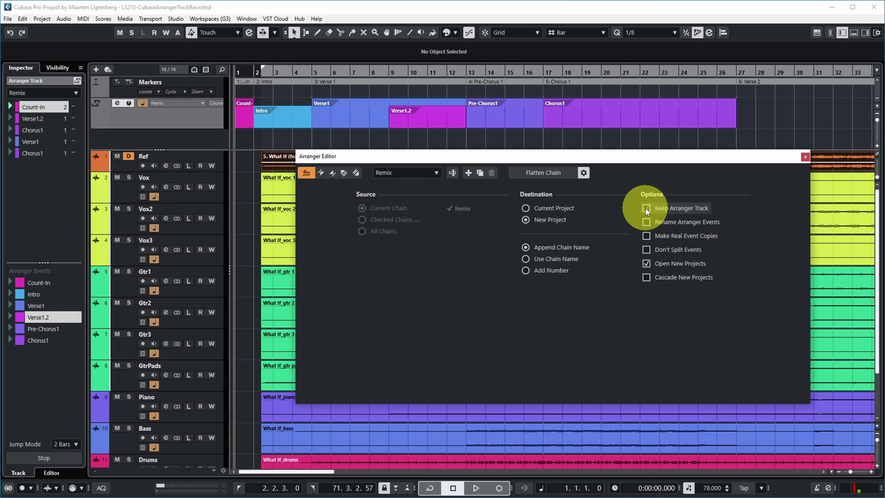
left_click(647, 208)
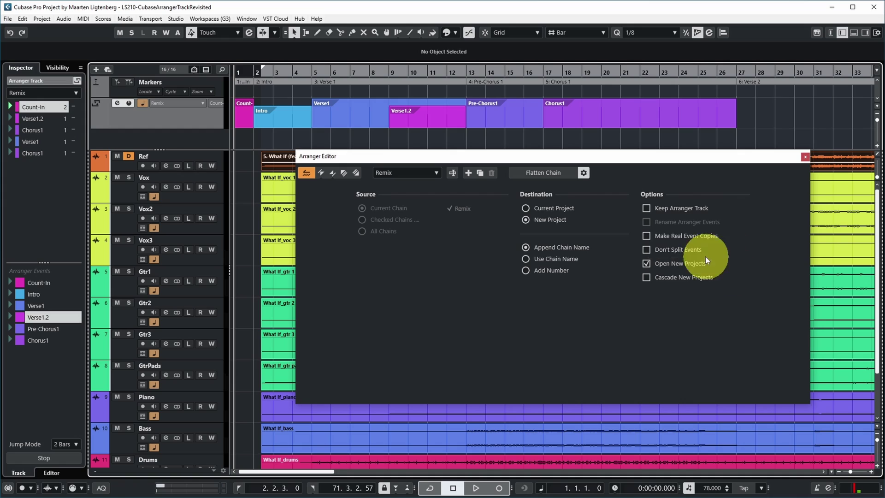
left_click(647, 234)
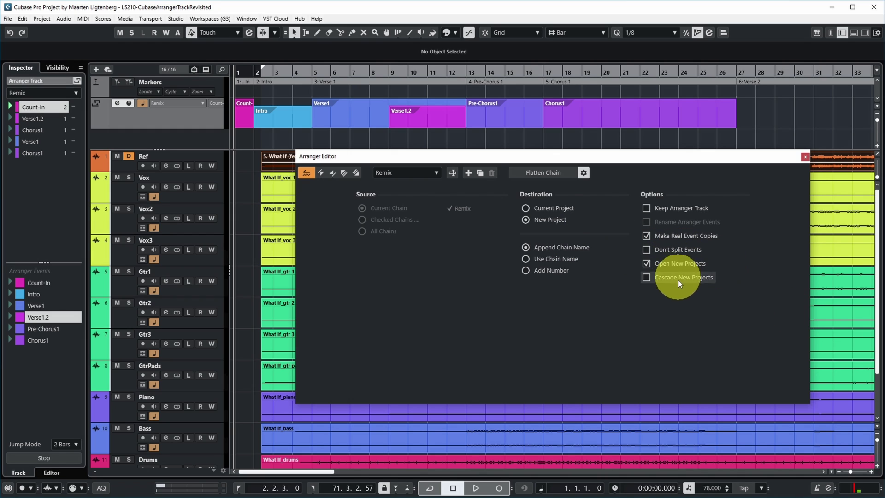
left_click(648, 278)
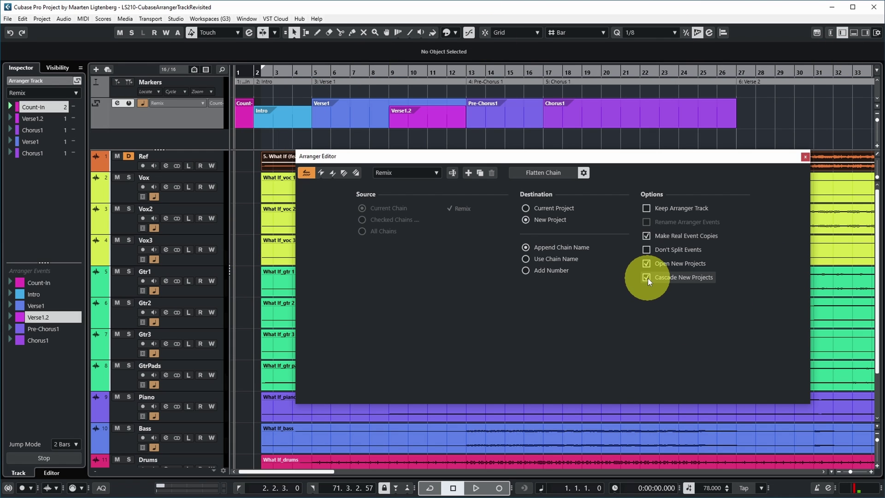
left_click(647, 277)
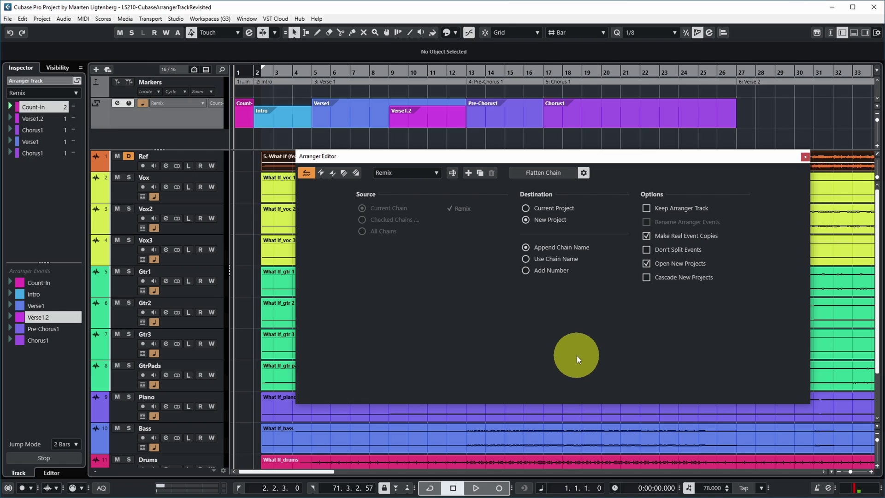
Flatten the Remix chain into a new project and activate that project
left_click(543, 174)
left_click_drag(773, 301, 543, 252)
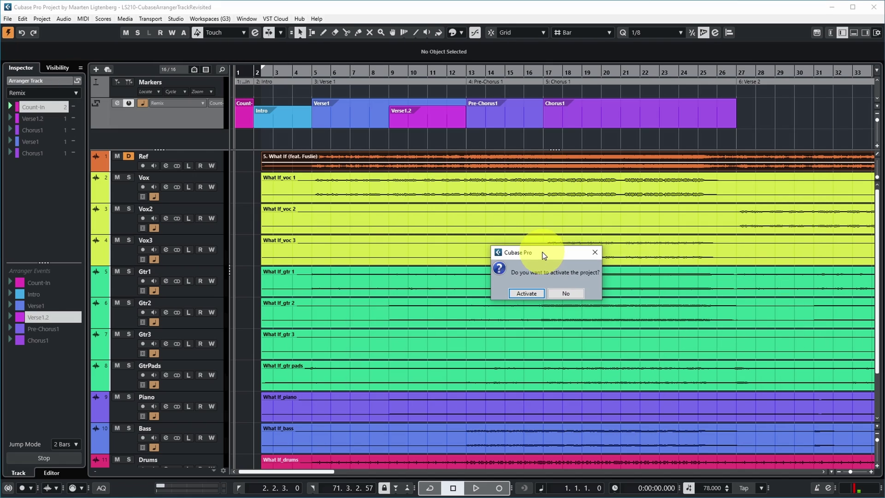
left_click(526, 293)
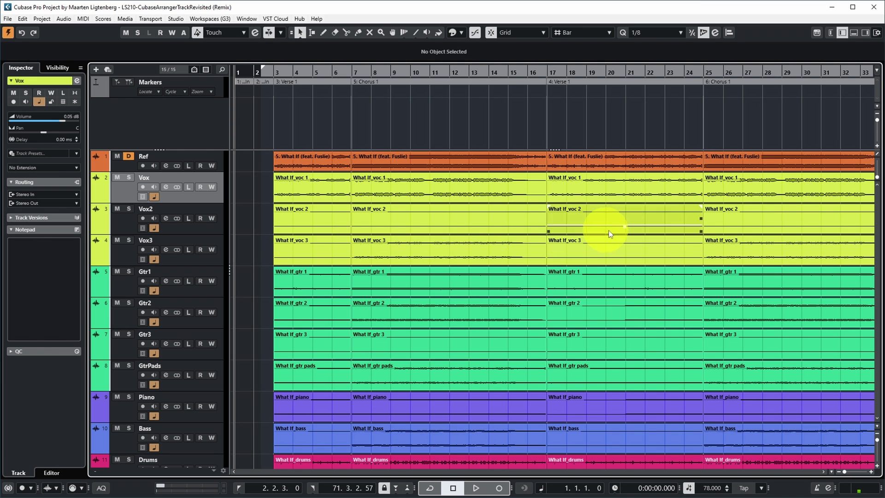
Examine the flattened Remix project's arrangement, from the Count-In markers through the rearranged verse and chorus sections
key("g")
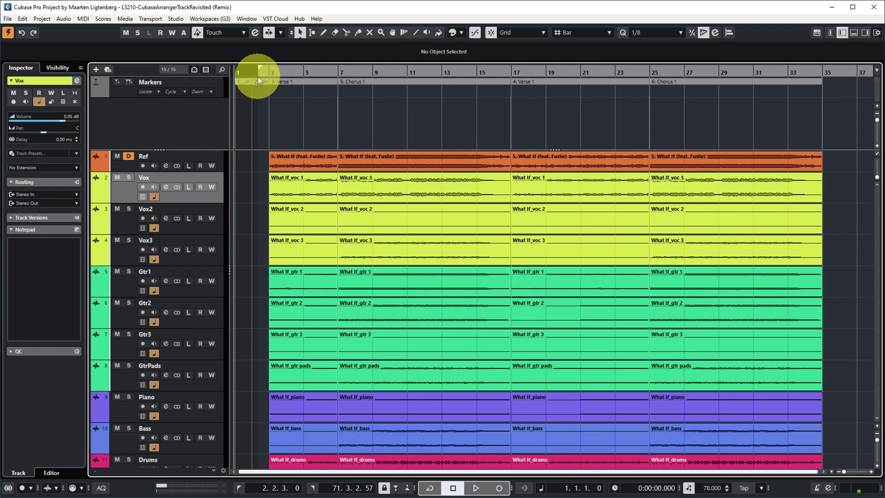
left_click(244, 81)
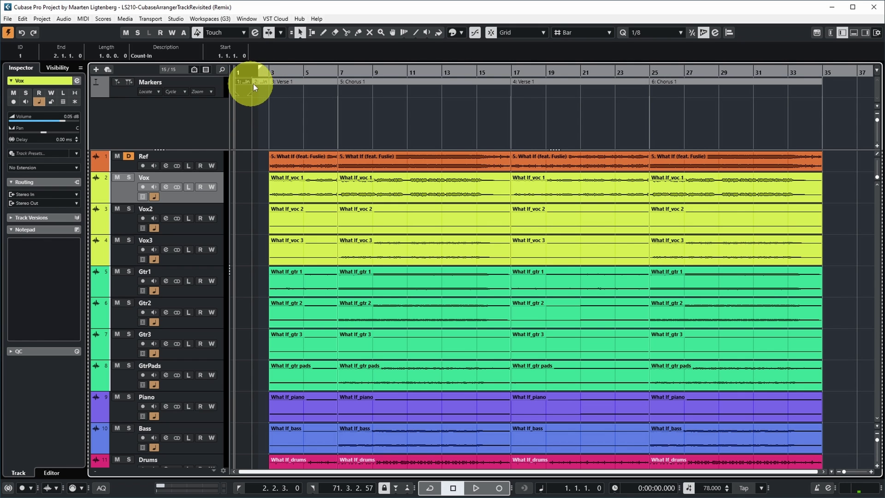
left_click(258, 82)
key("h")
key("h")
key("h")
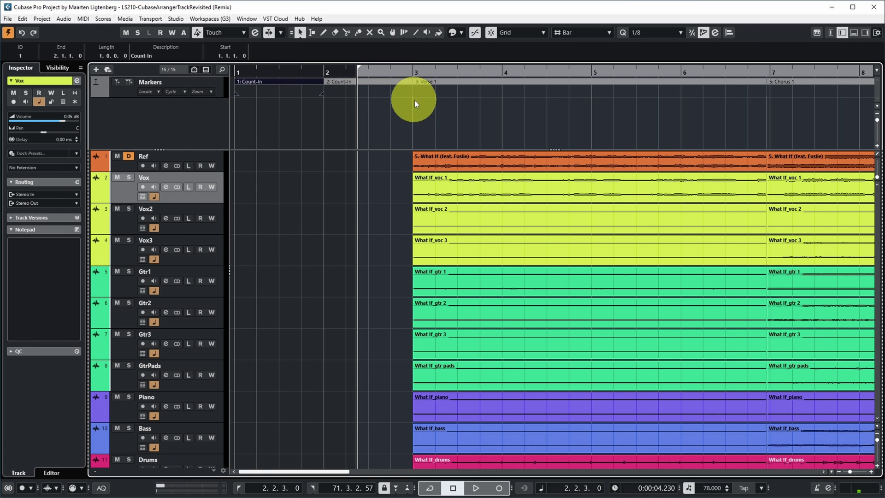
key("g")
key("g")
key("g")
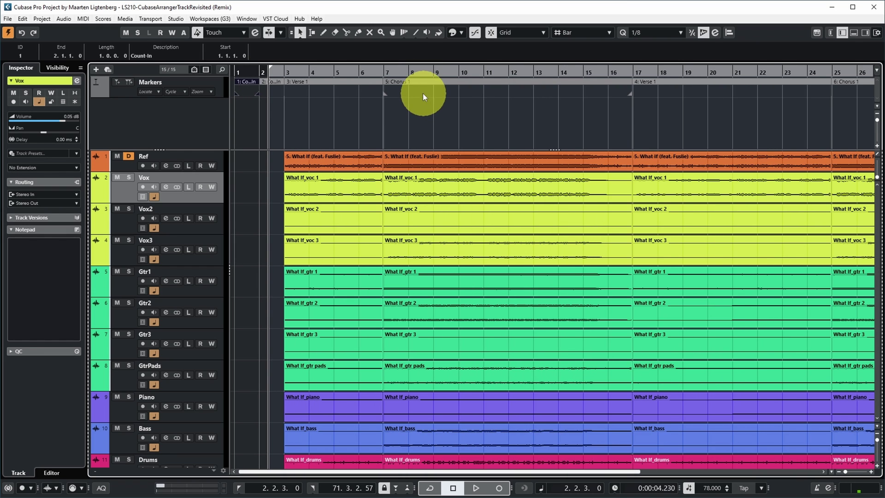
key("g")
key("g")
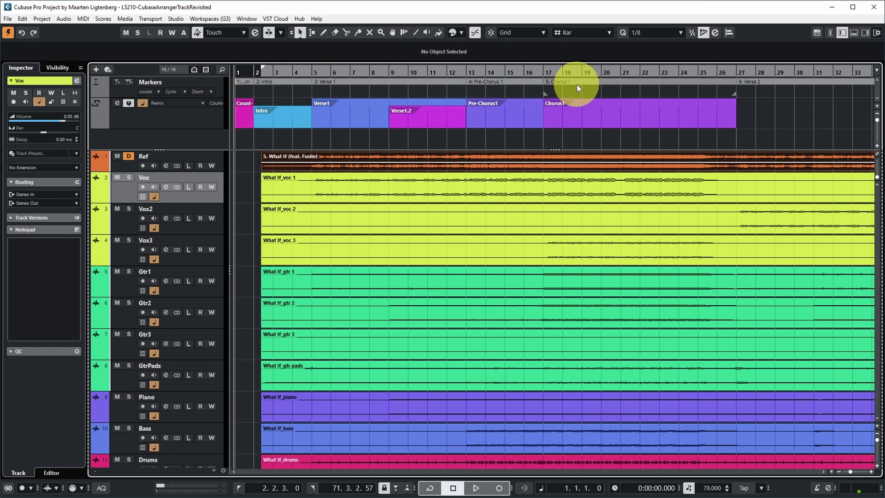
Select the arranger track in the original project and turn off arranger mode
left_click(208, 123)
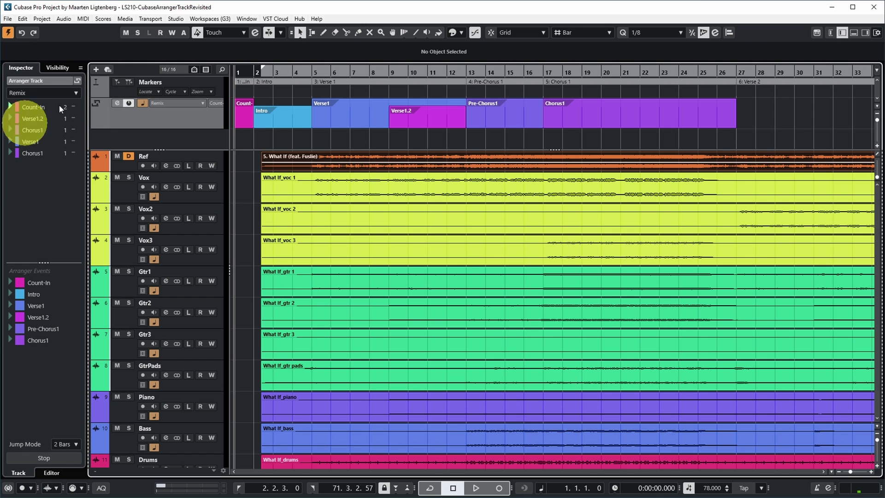
left_click(131, 102)
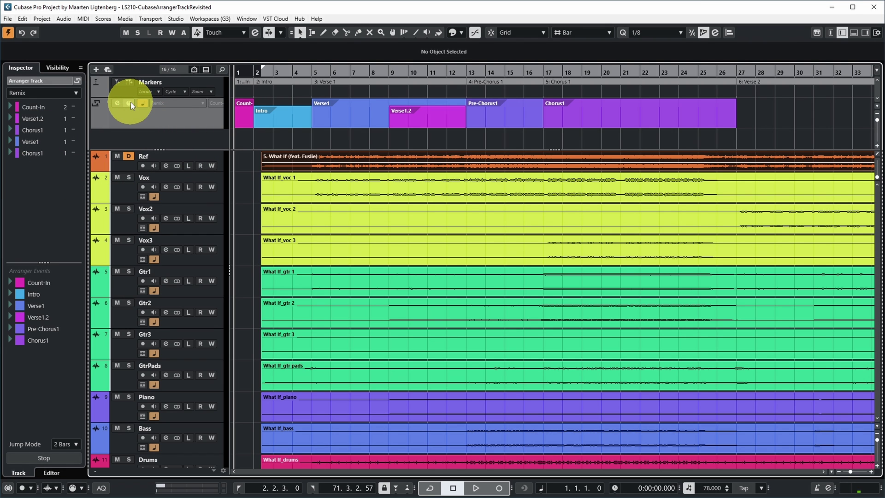